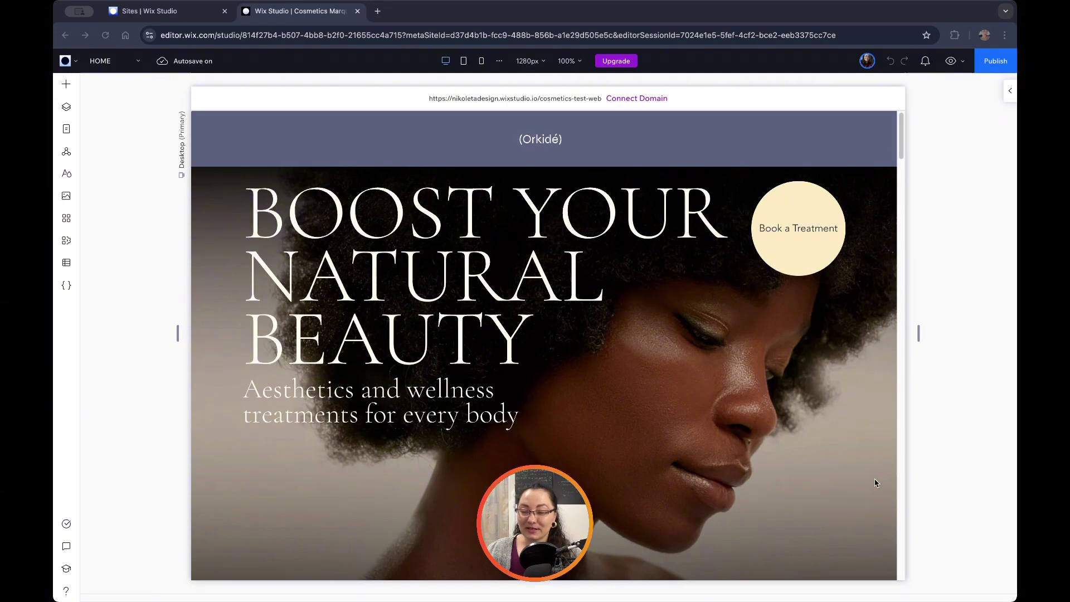
Scroll the HOME page down to the 'Alèxia Rusu, Founder' section.
scroll(875, 483, "down", 7)
scroll(784, 492, "down", 10)
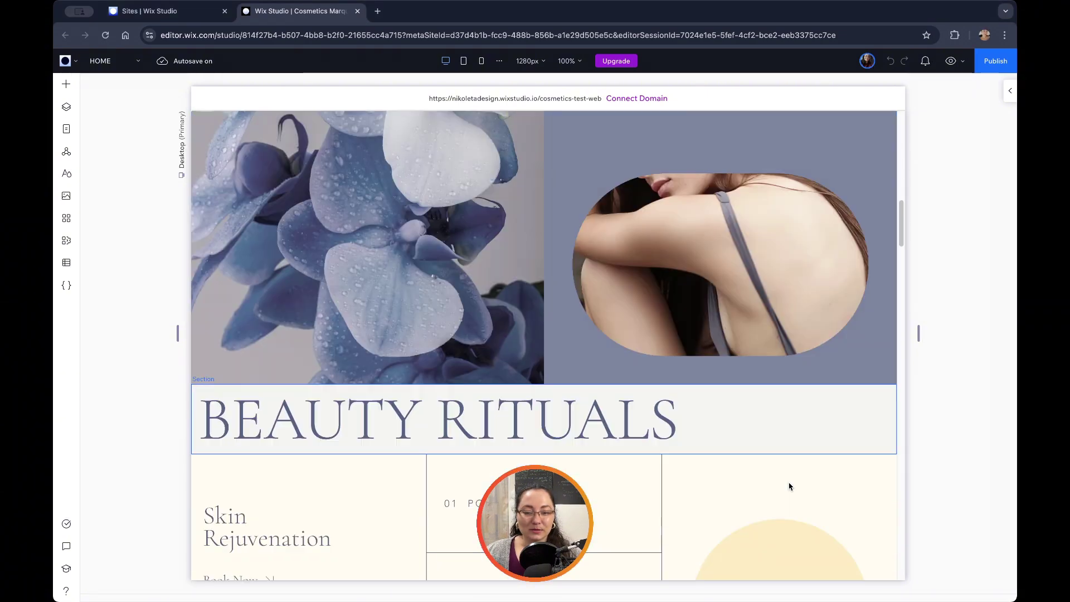
scroll(788, 486, "down", 10)
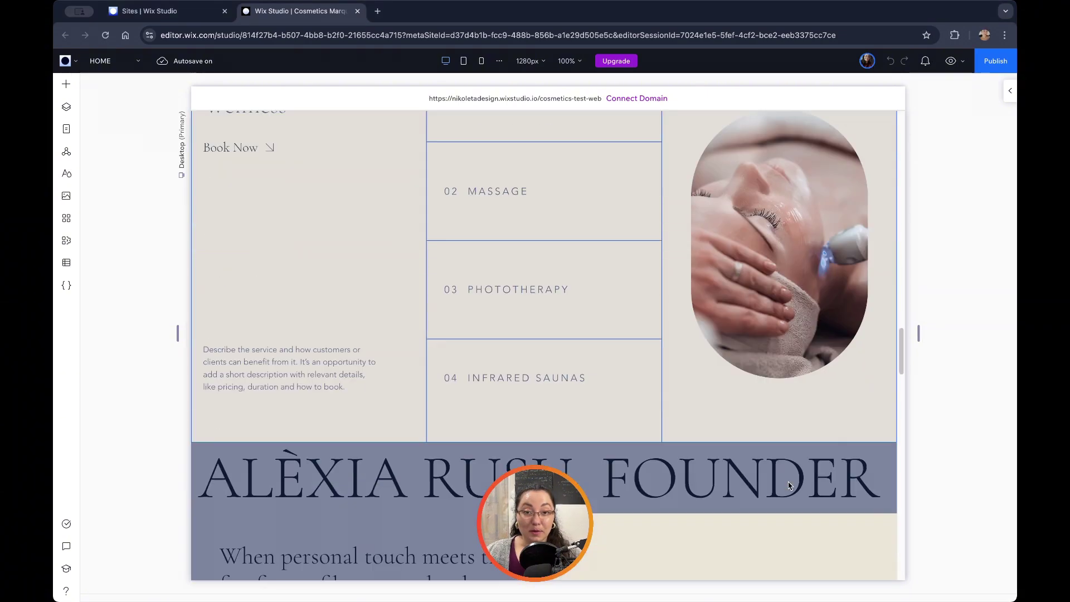
scroll(788, 485, "down", 12)
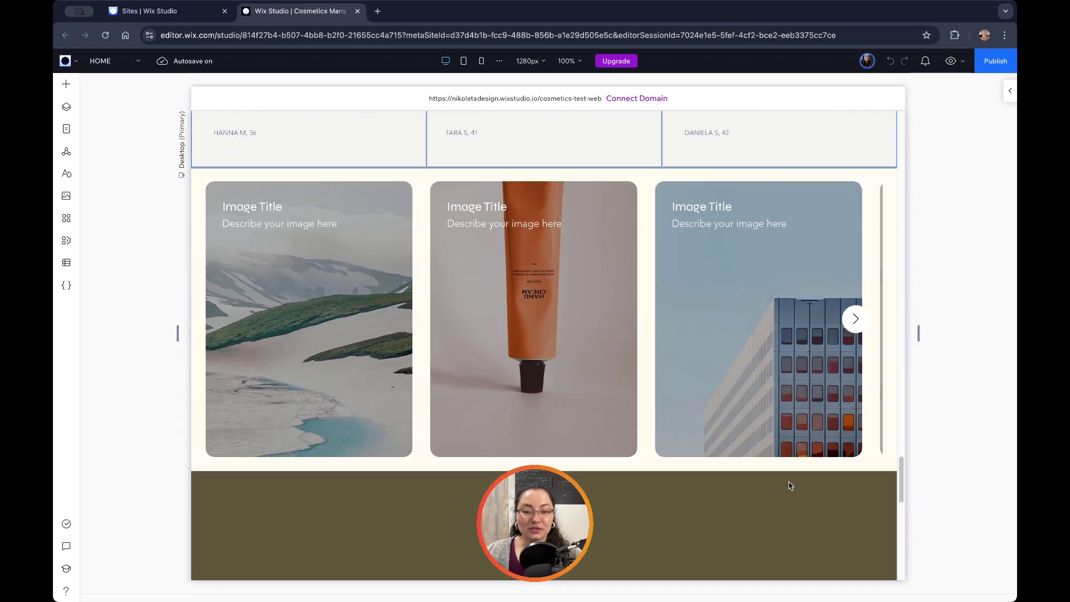
scroll(788, 484, "down", 8)
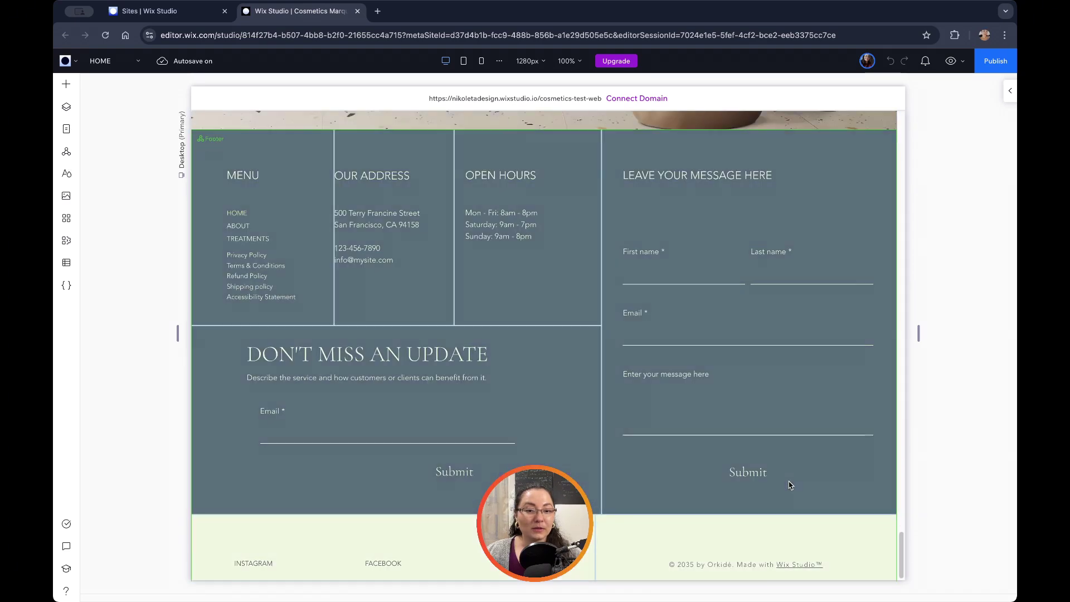
scroll(813, 504, "up", 18)
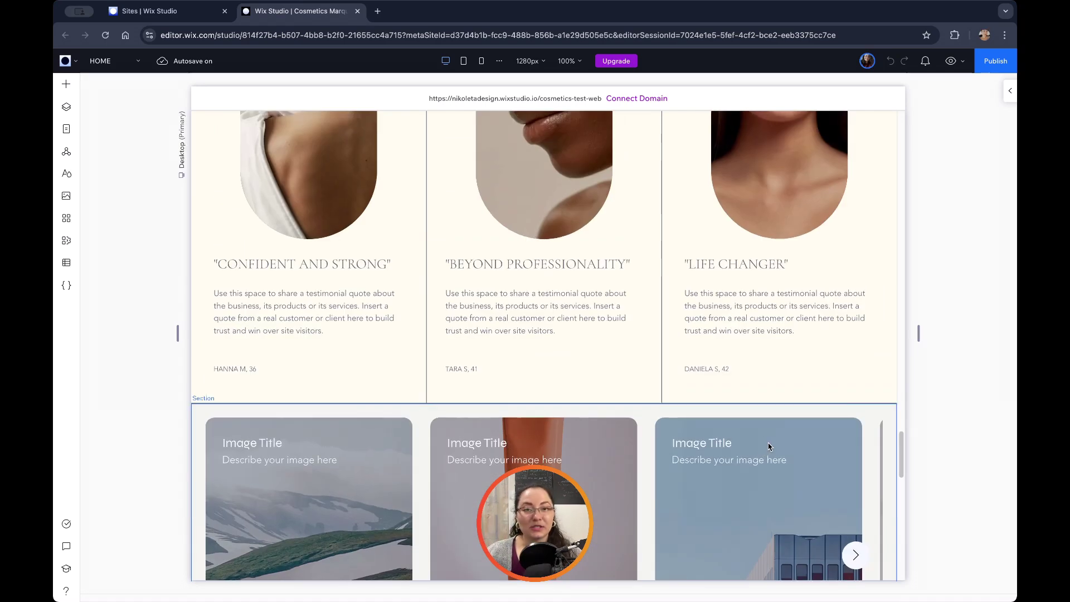
scroll(752, 401, "down", 6)
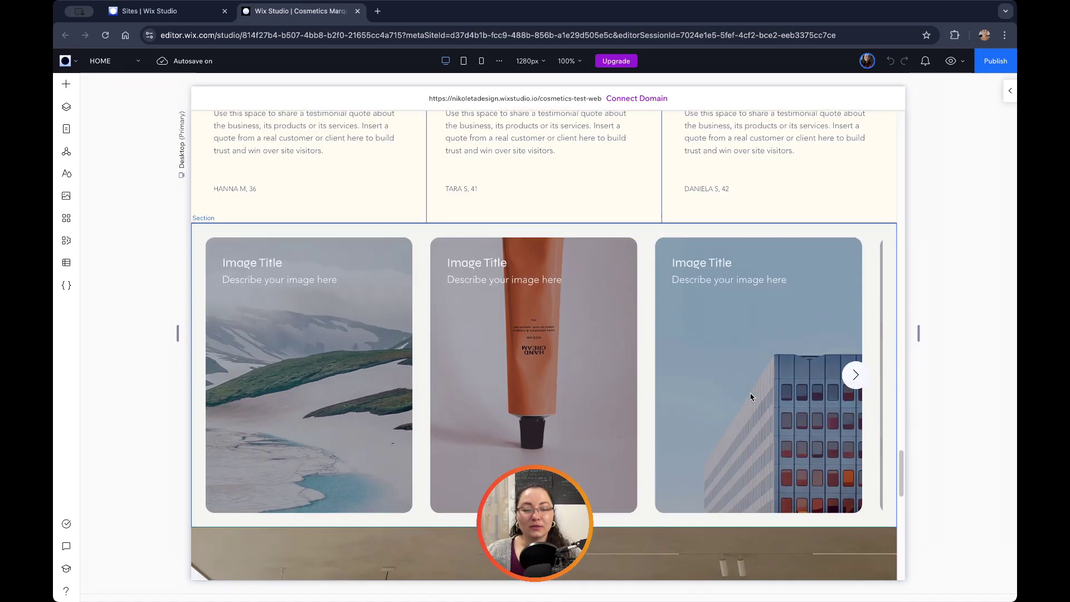
scroll(749, 395, "up", 10)
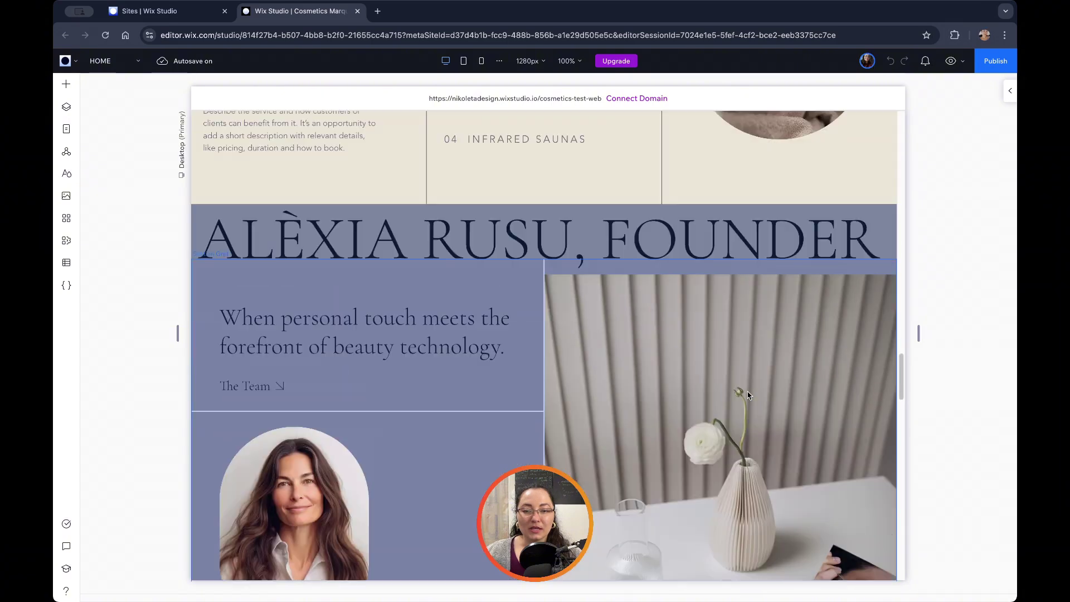
scroll(745, 394, "up", 8)
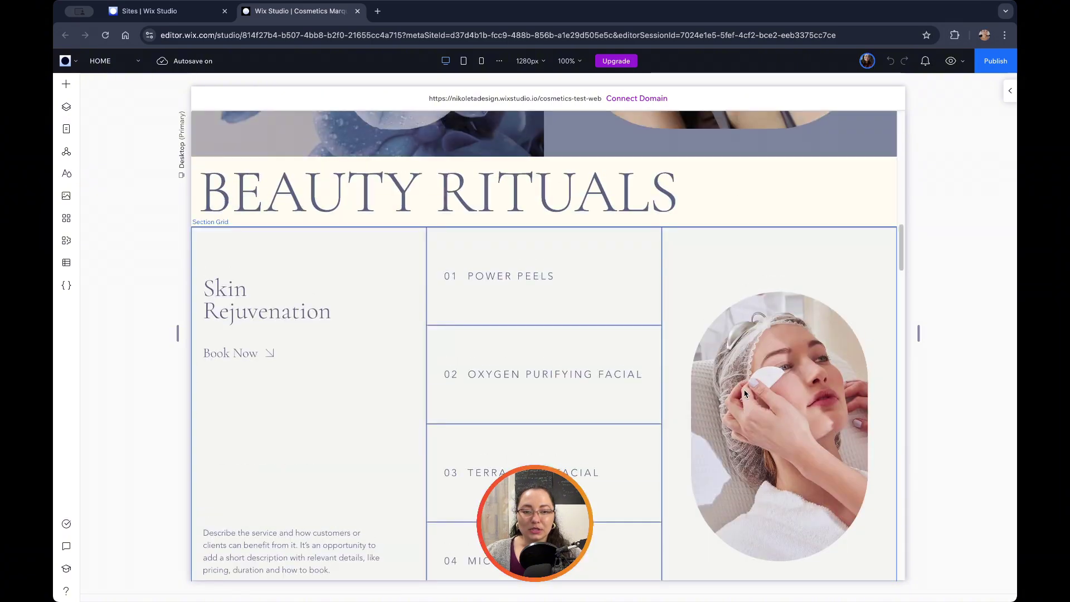
scroll(745, 394, "up", 12)
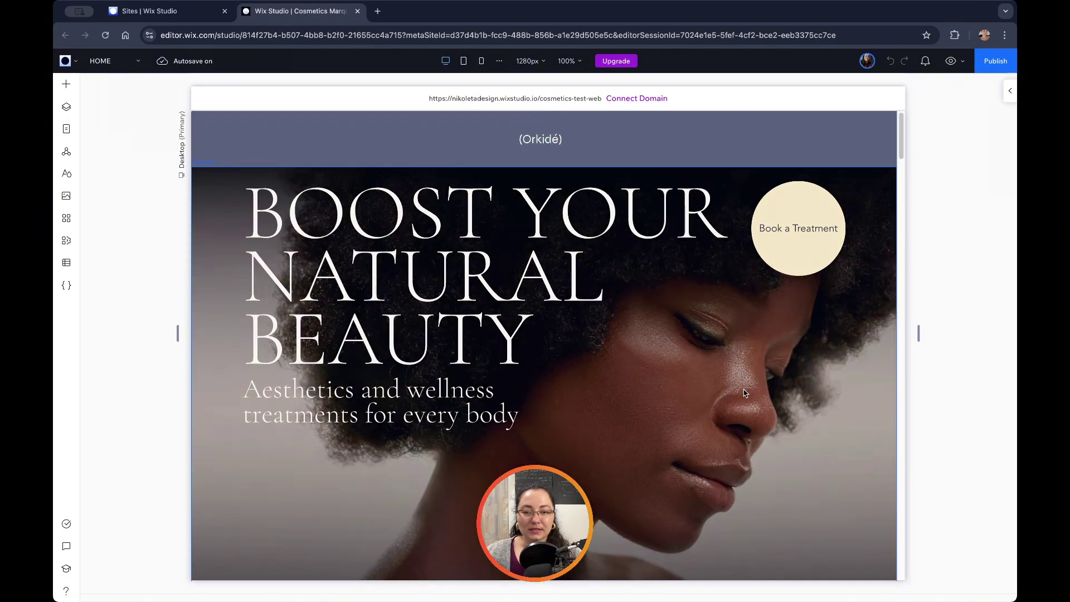
scroll(745, 393, "down", 8)
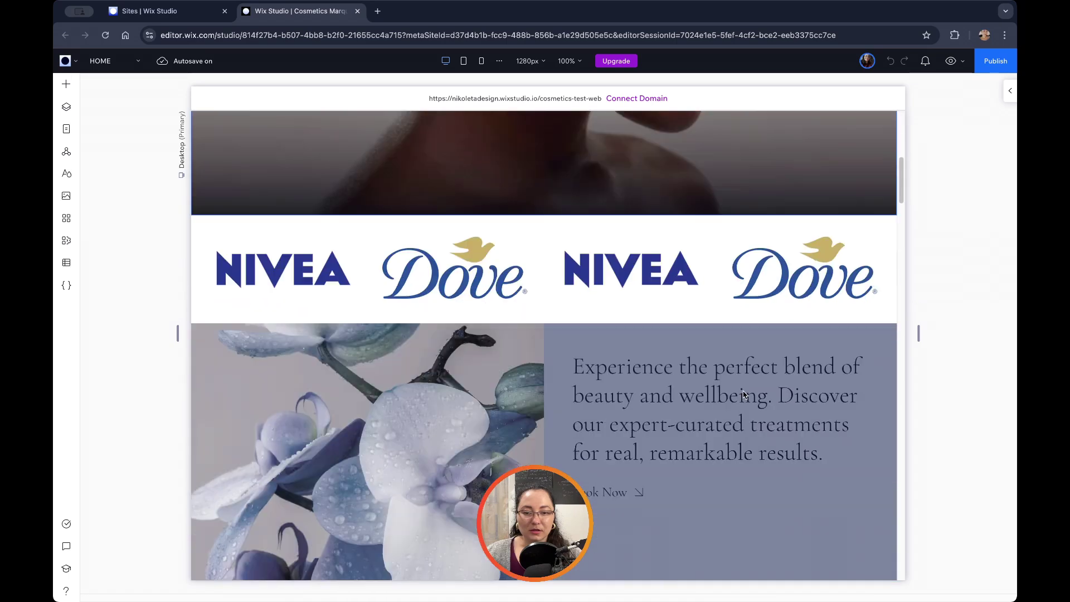
scroll(744, 393, "down", 10)
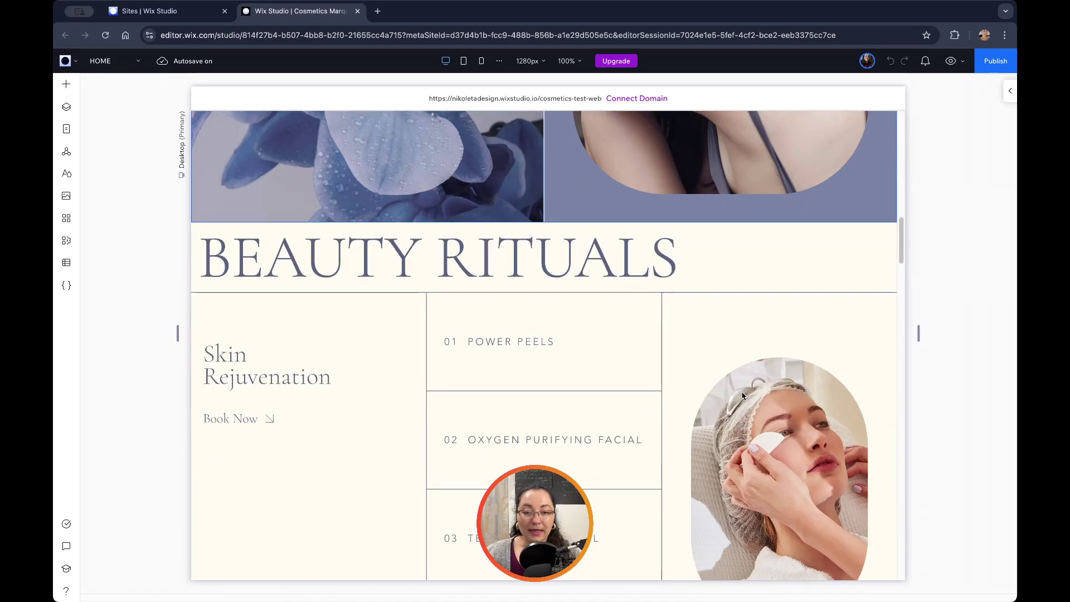
scroll(742, 396, "down", 10)
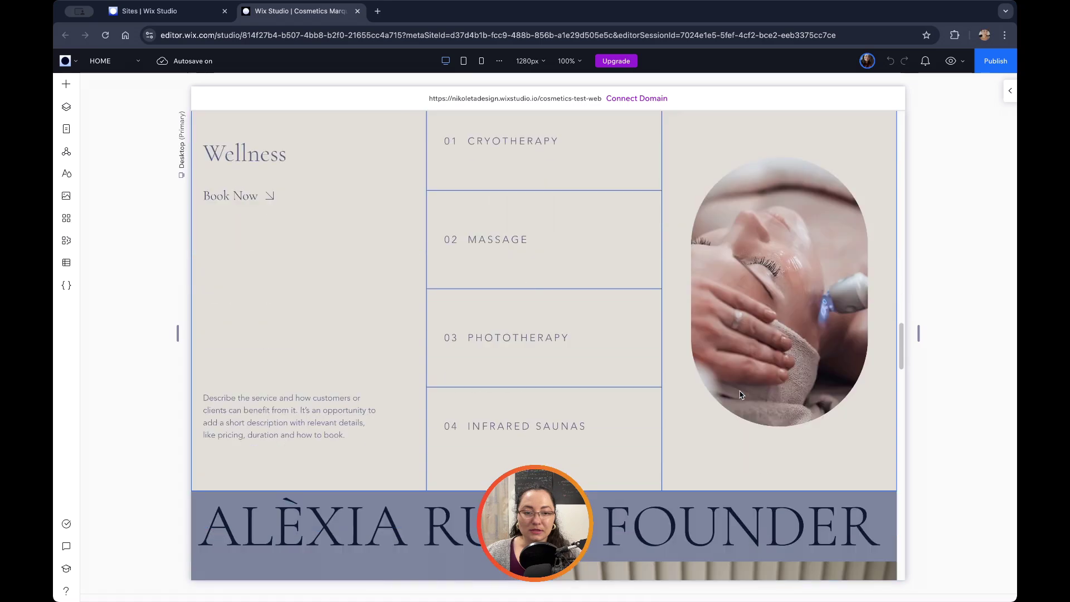
scroll(741, 394, "down", 7)
Select the vase image cell and show the Empty Containers list under Add Elements > Containers.
left_click(740, 394)
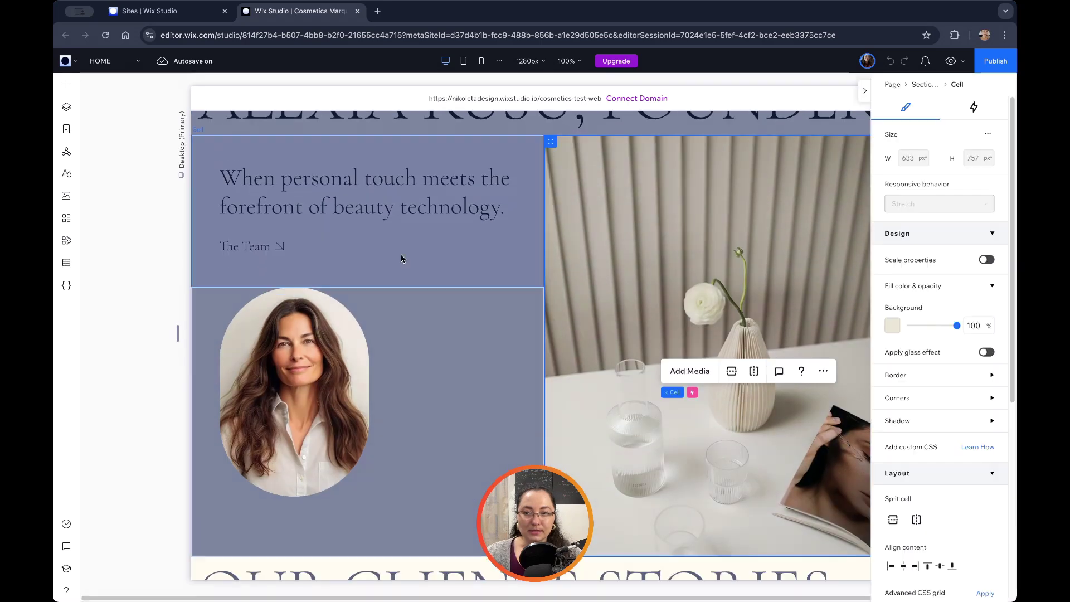
left_click(66, 84)
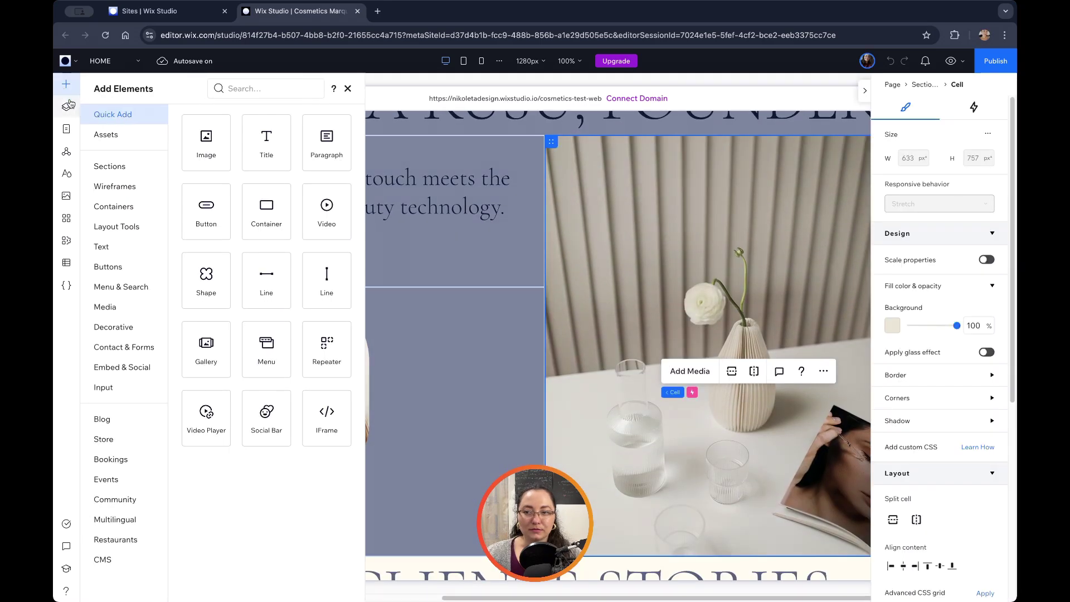
left_click(130, 206)
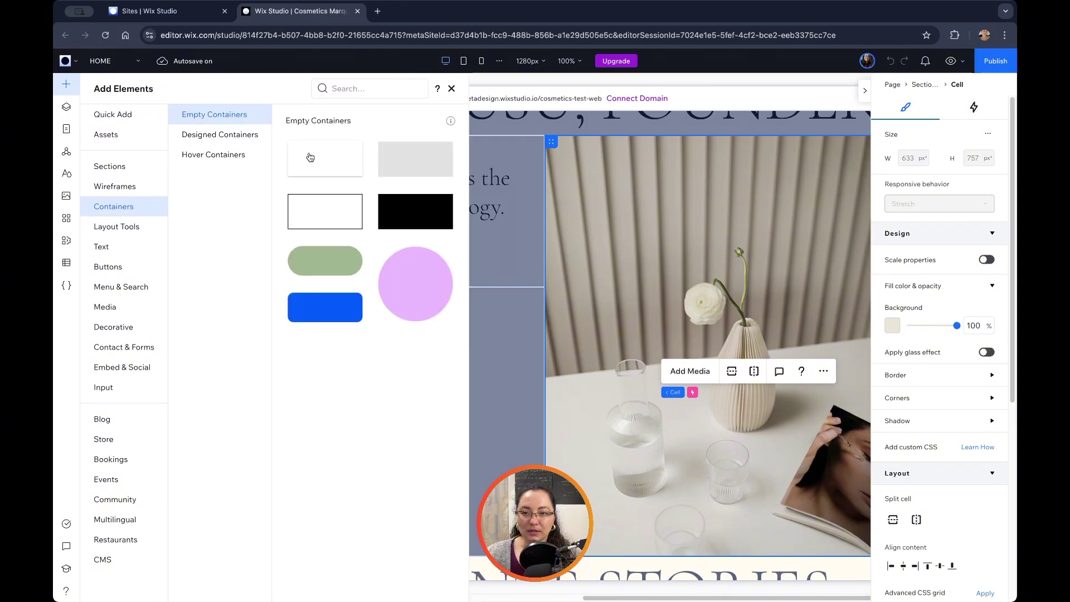
Drop a white empty container onto the vase image and collapse the Inspector.
left_click_drag(326, 165, 575, 324)
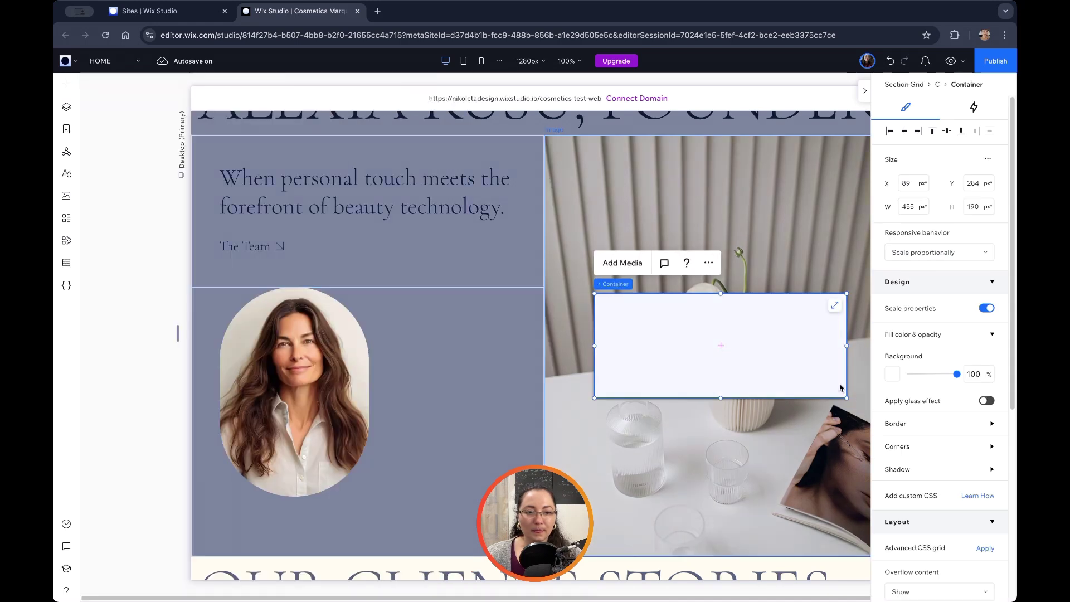
left_click_drag(791, 356, 791, 492)
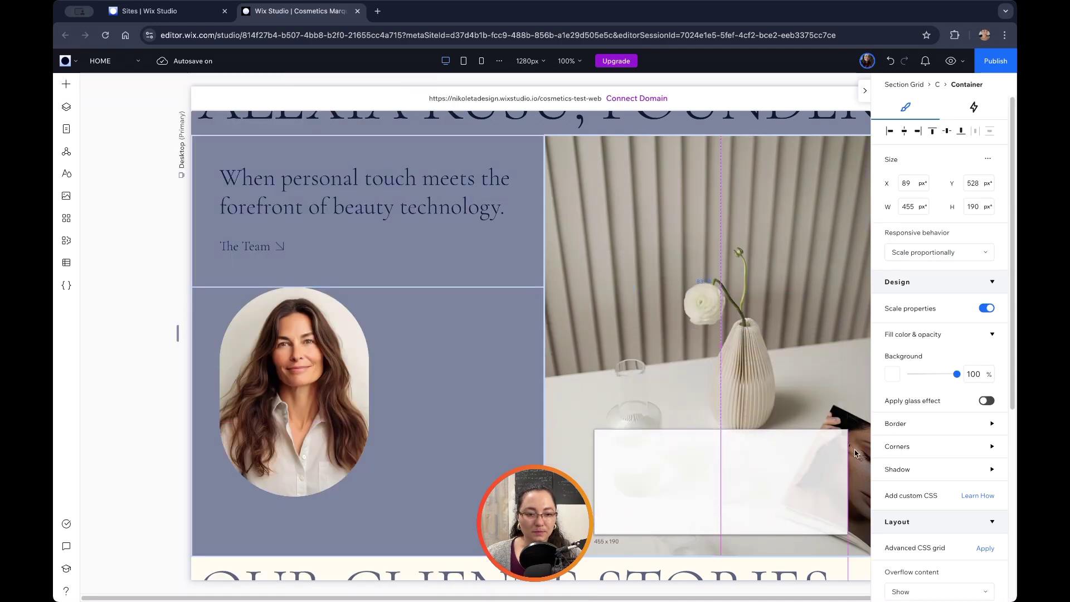
left_click(864, 90)
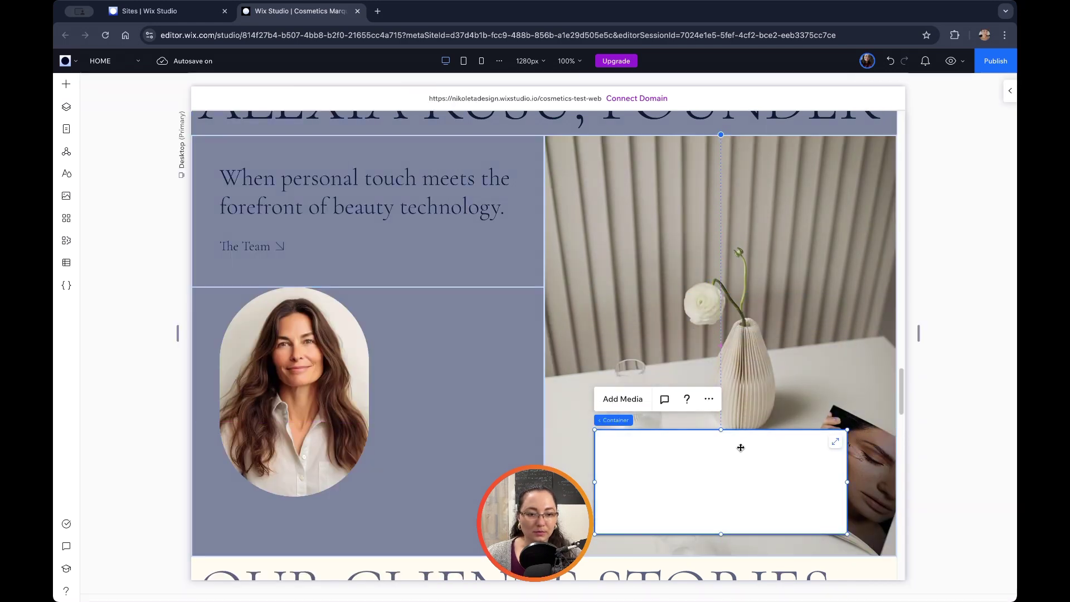
Resize the container to span the vase image's full width and move it to the top.
left_click_drag(720, 430, 725, 491)
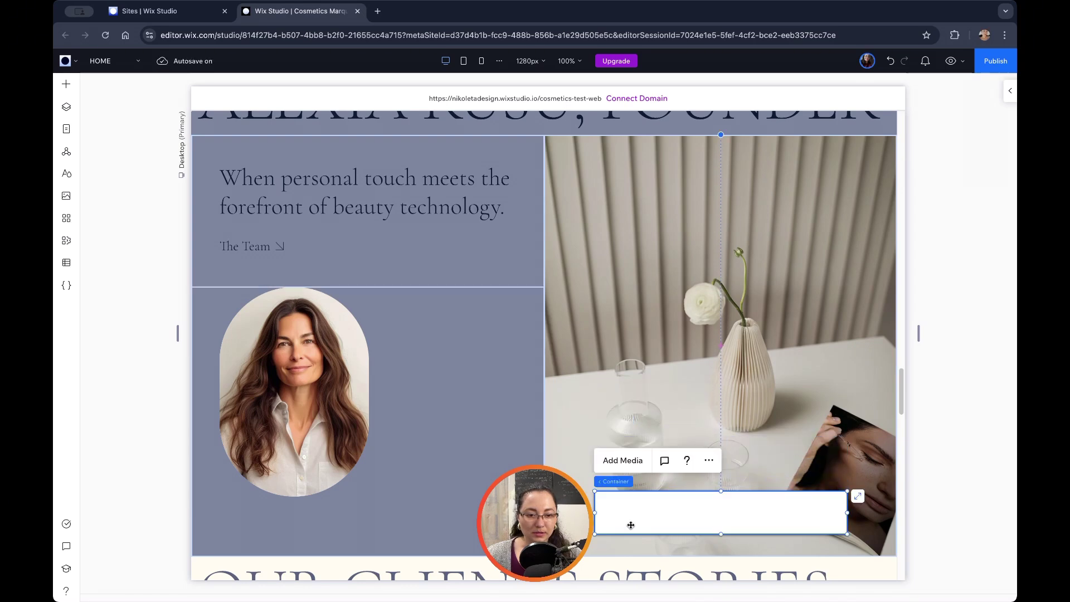
left_click_drag(599, 516, 548, 517)
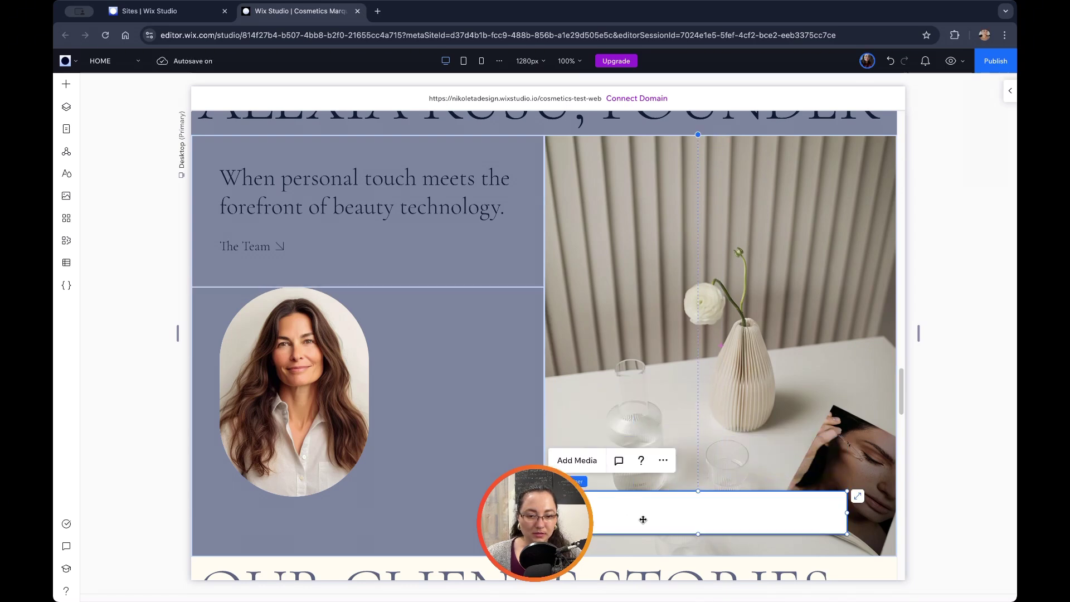
left_click_drag(698, 533, 698, 555)
left_click_drag(549, 517, 544, 516)
left_click_drag(847, 524, 819, 169)
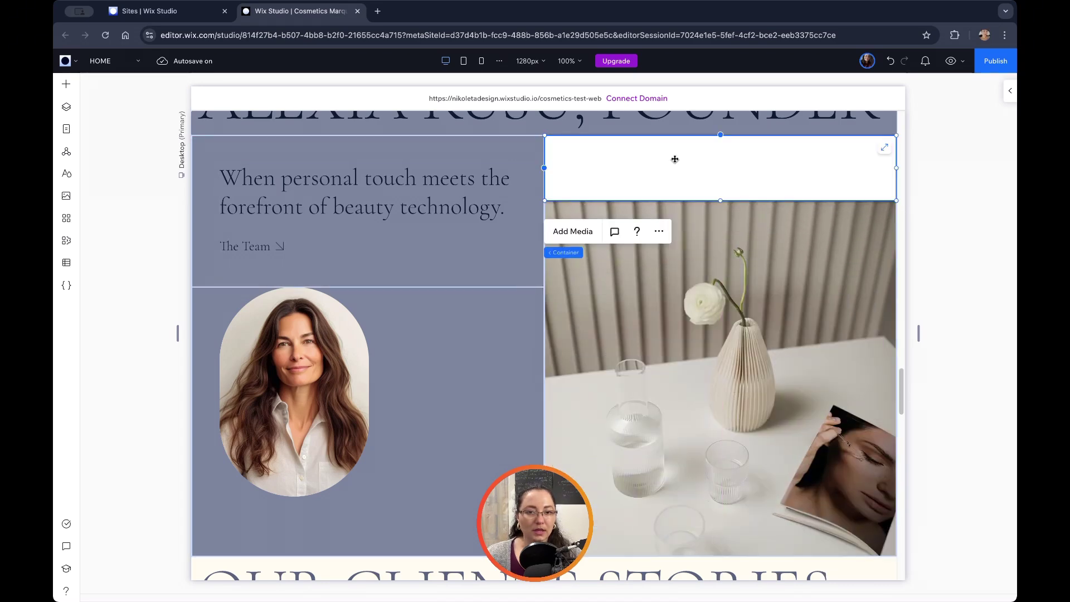
Change the container's background from white to the light cream theme colour #FFFBF0.
left_click(1008, 93)
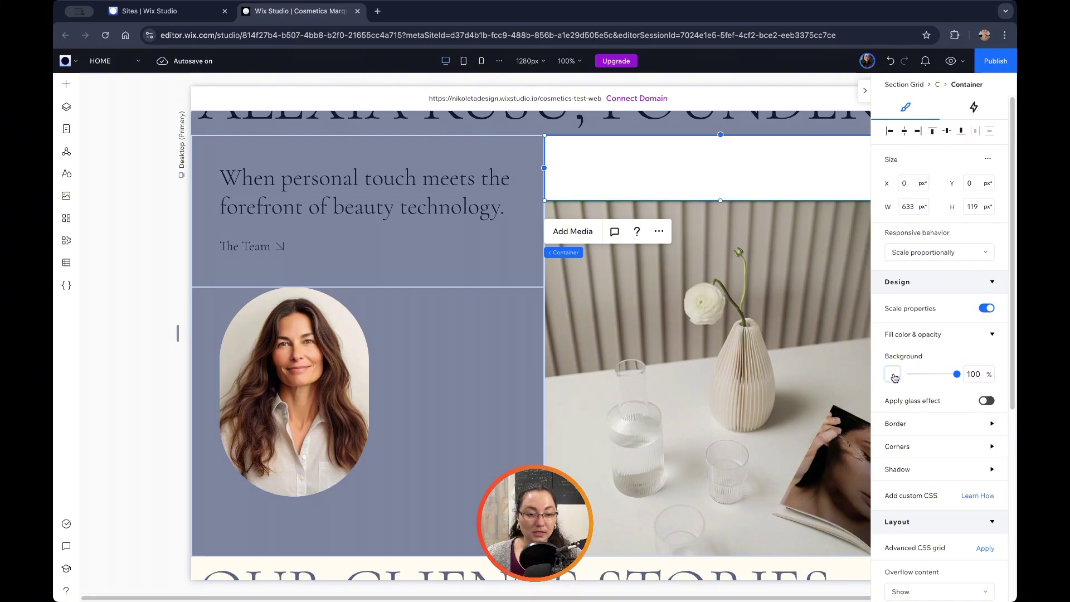
left_click(892, 375)
left_click(950, 438)
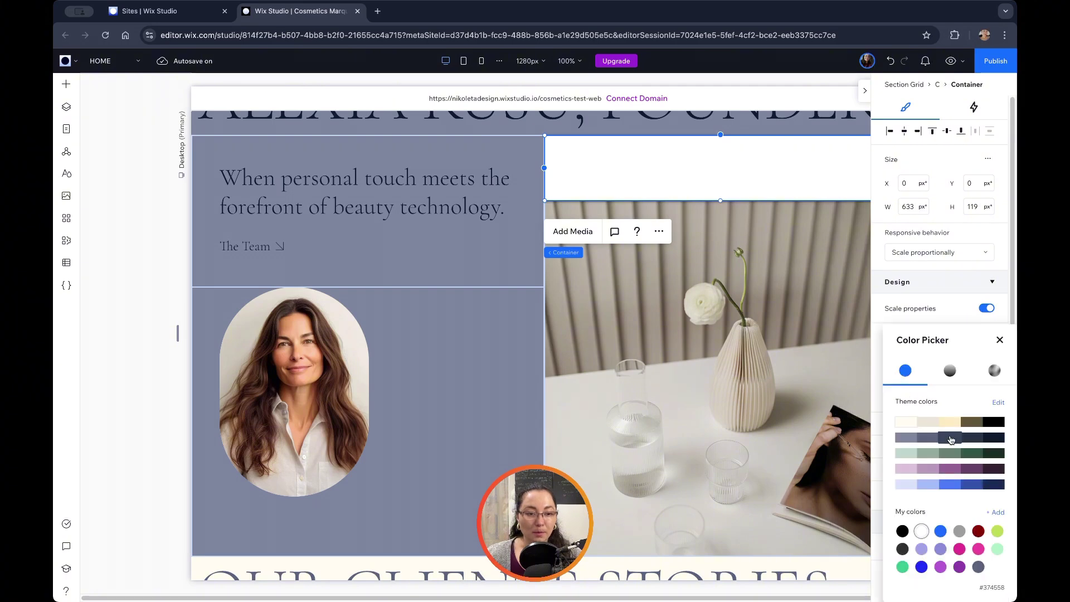
left_click(907, 424)
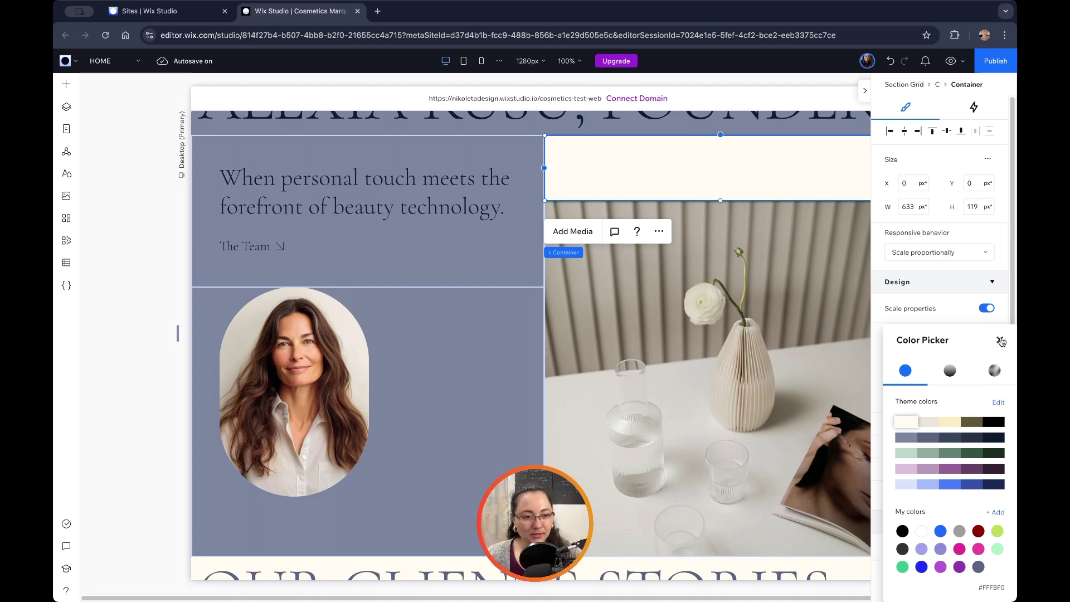
left_click(1000, 340)
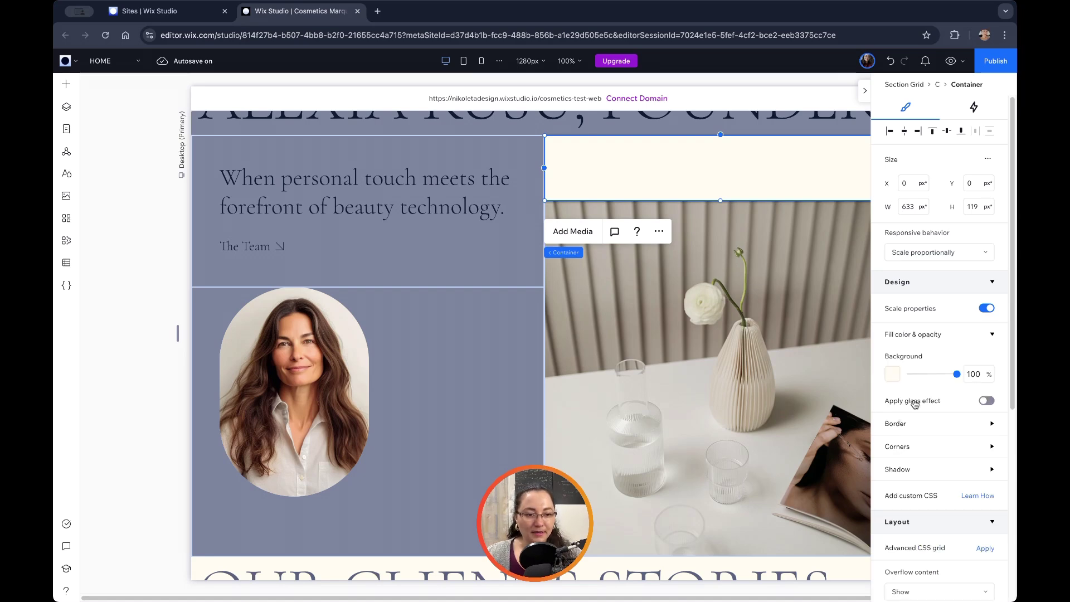
Turn on the glass effect for the cream strip and lower its fill opacity.
left_click(985, 401)
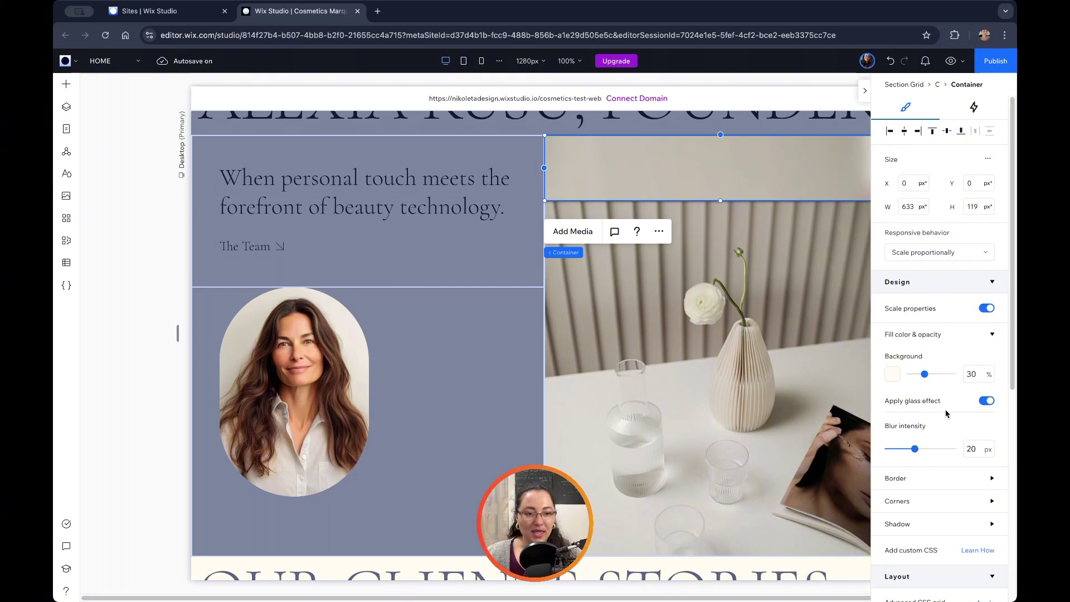
left_click(980, 402)
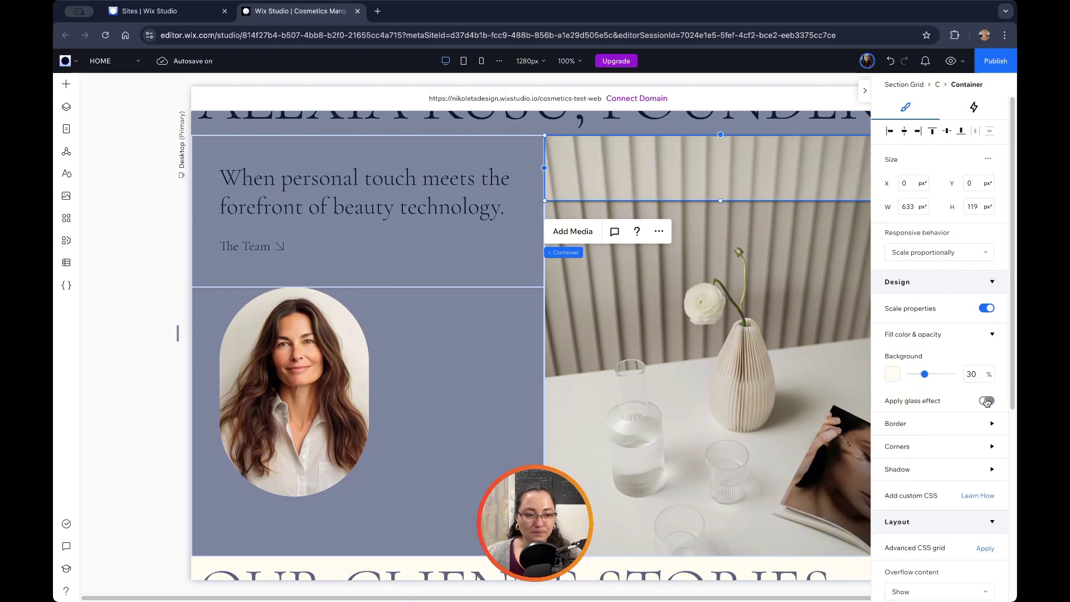
left_click(985, 401)
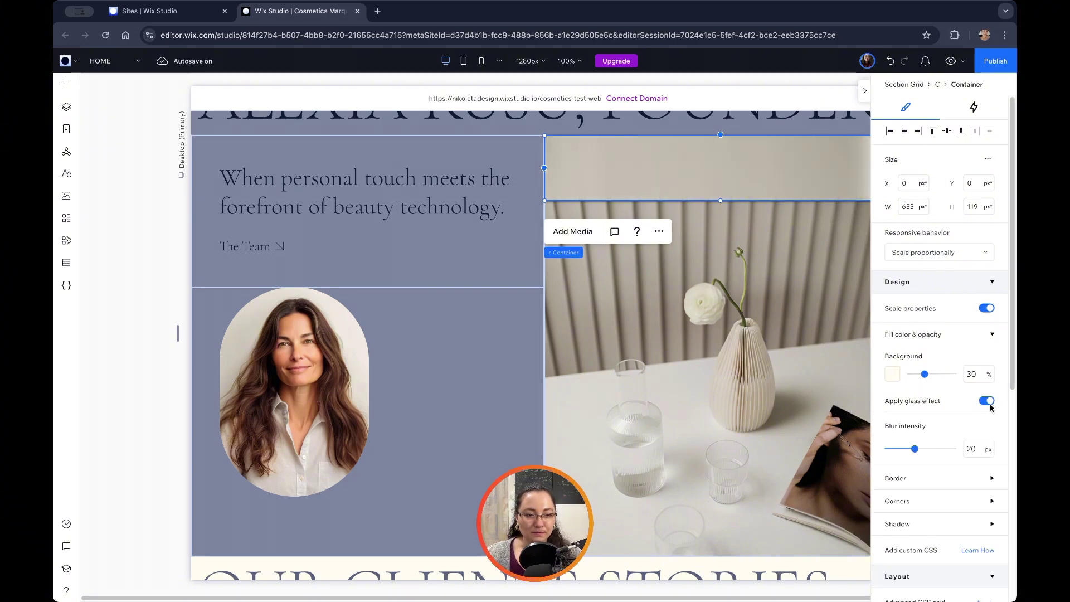
left_click(890, 62)
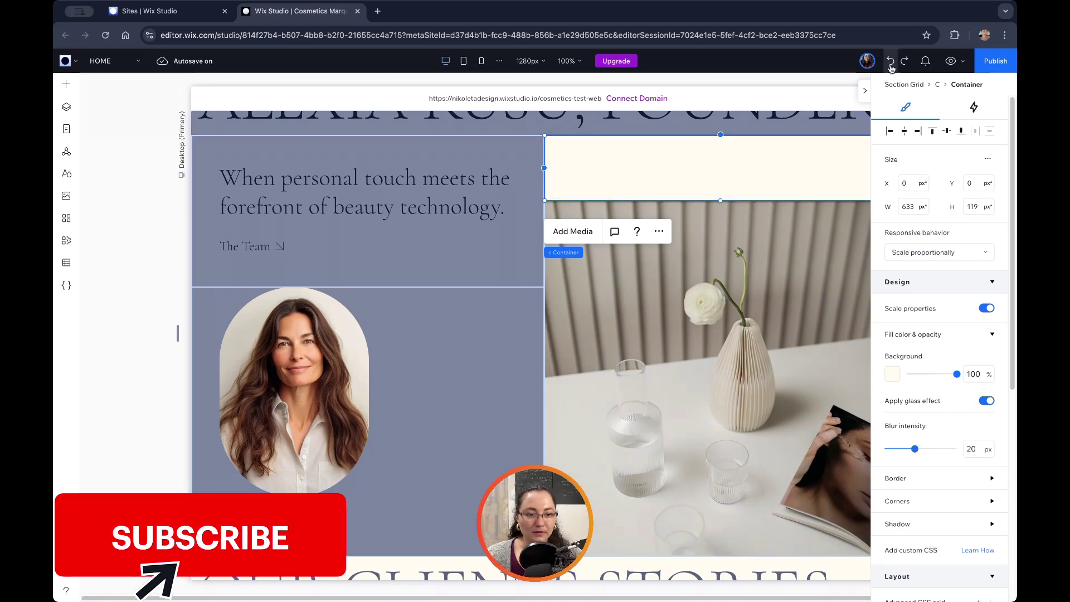
left_click_drag(956, 375, 937, 380)
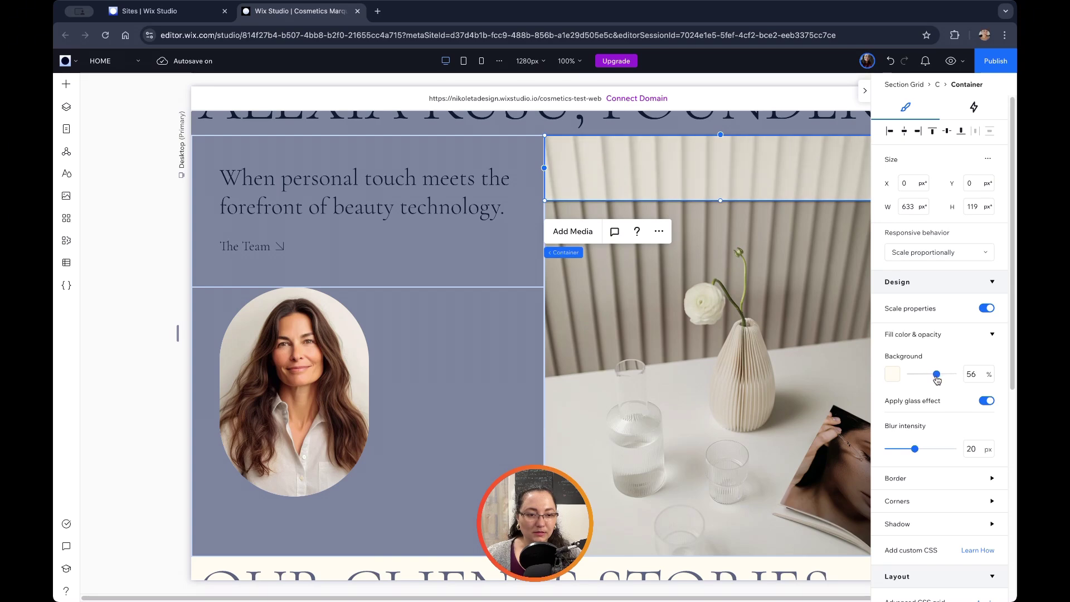
Re-enable the glass effect with 15 px blur and set background opacity to 15%.
left_click(986, 401)
left_click(986, 401)
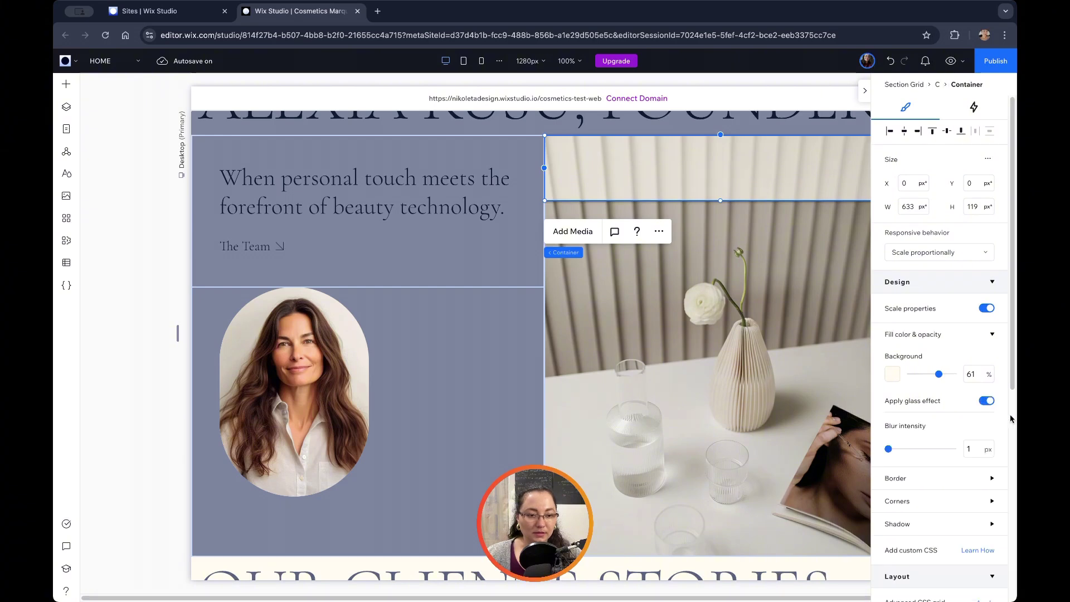
left_click(892, 449)
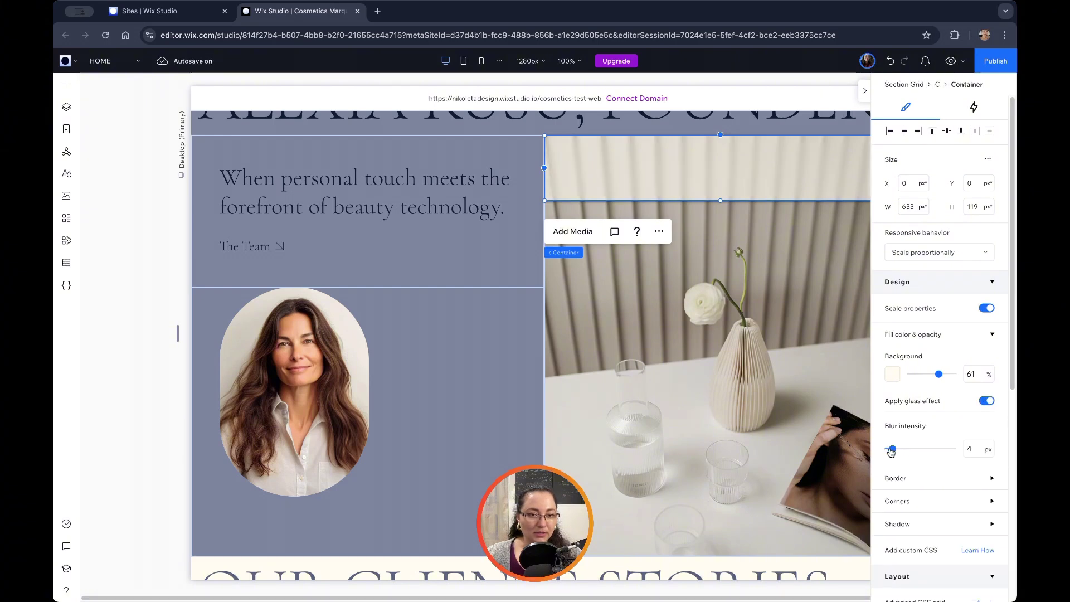
left_click_drag(903, 453, 905, 452)
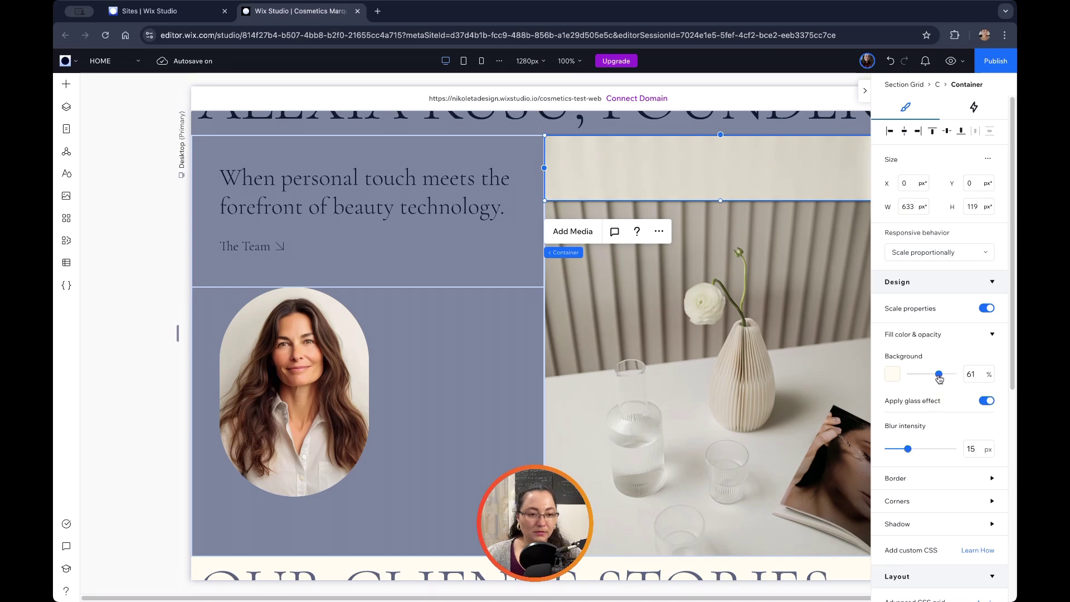
left_click_drag(939, 379, 917, 381)
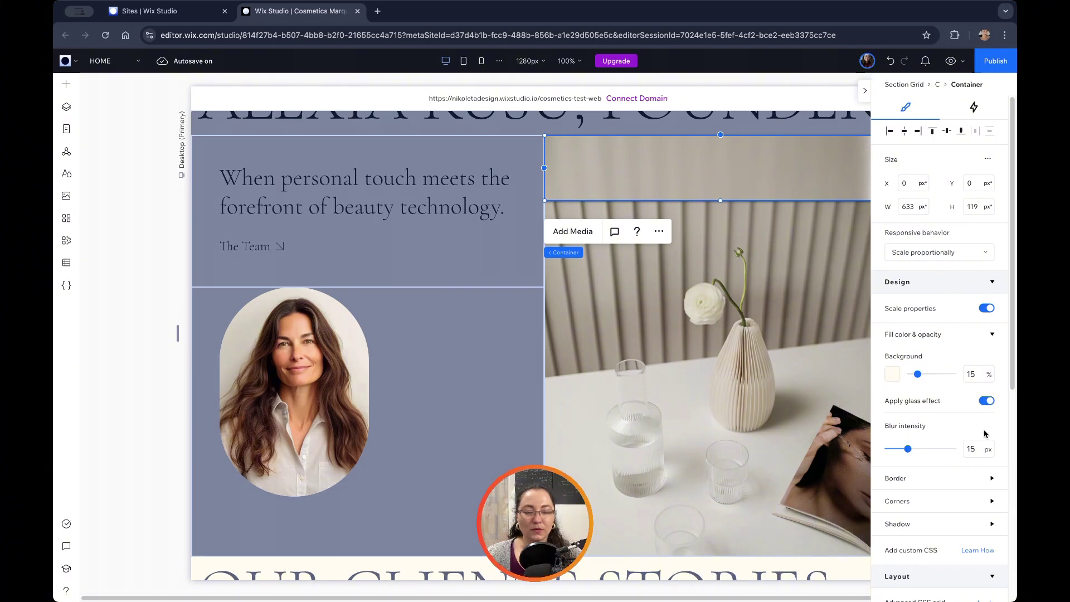
Check the vase image's blend mode, then close the Inspector to widen the canvas.
left_click(791, 365)
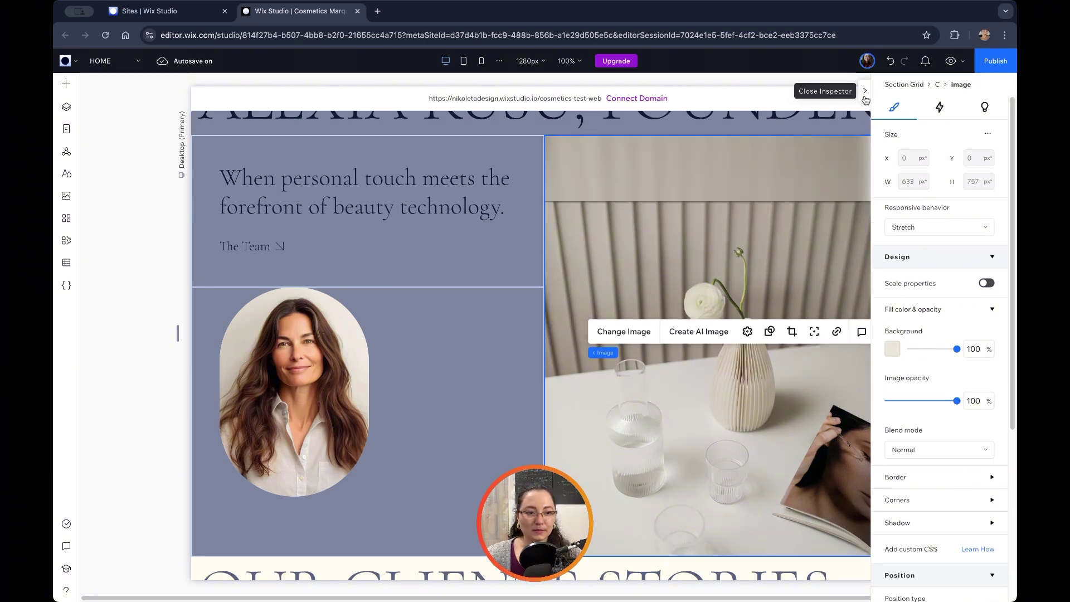
left_click(917, 449)
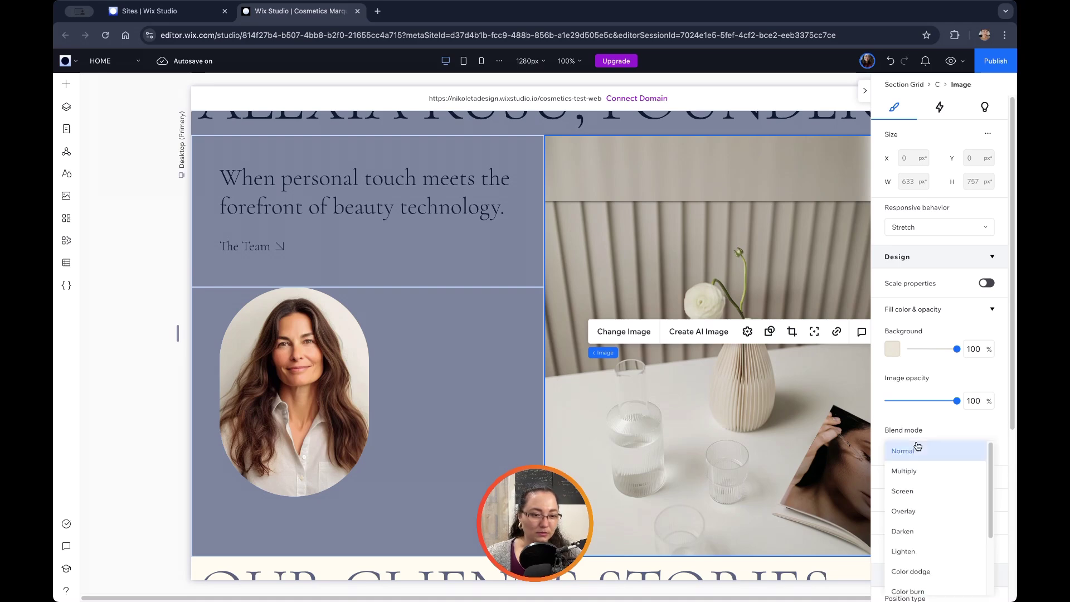
left_click(755, 196)
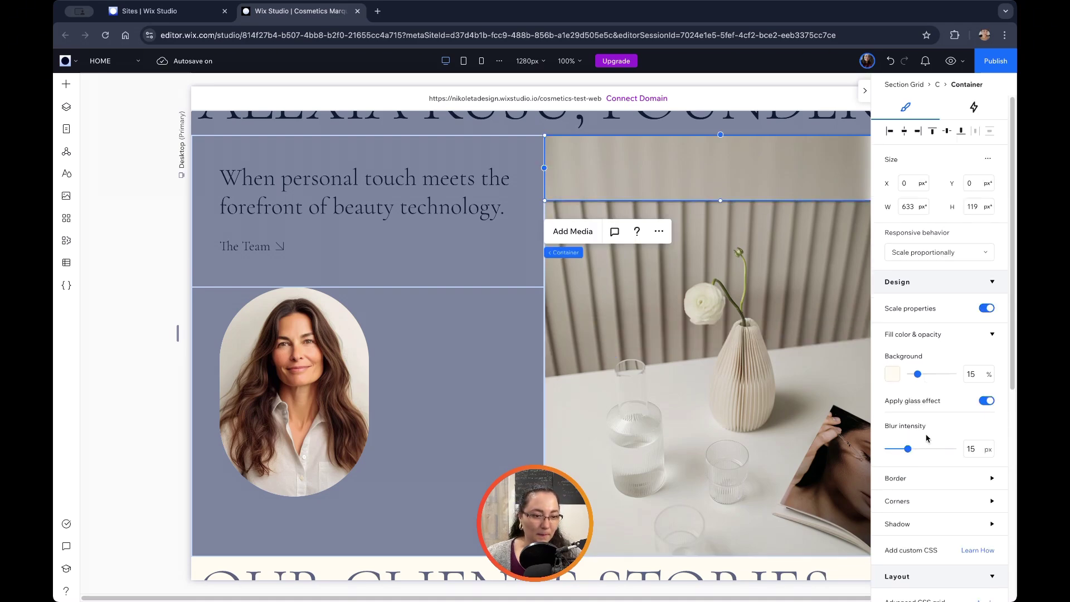
scroll(956, 439, "down", 2)
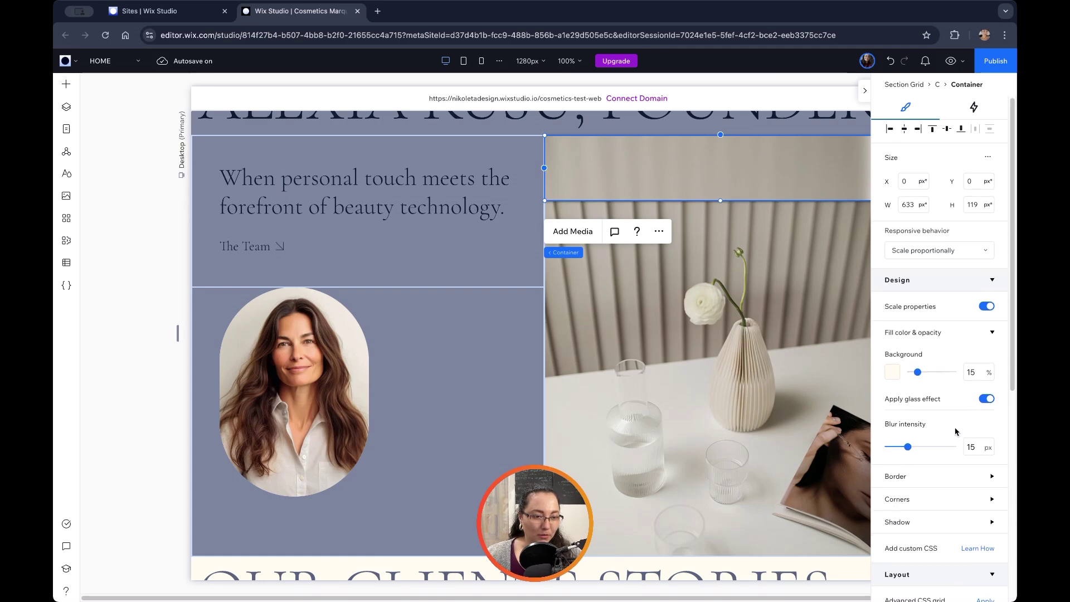
scroll(957, 433, "up", 2)
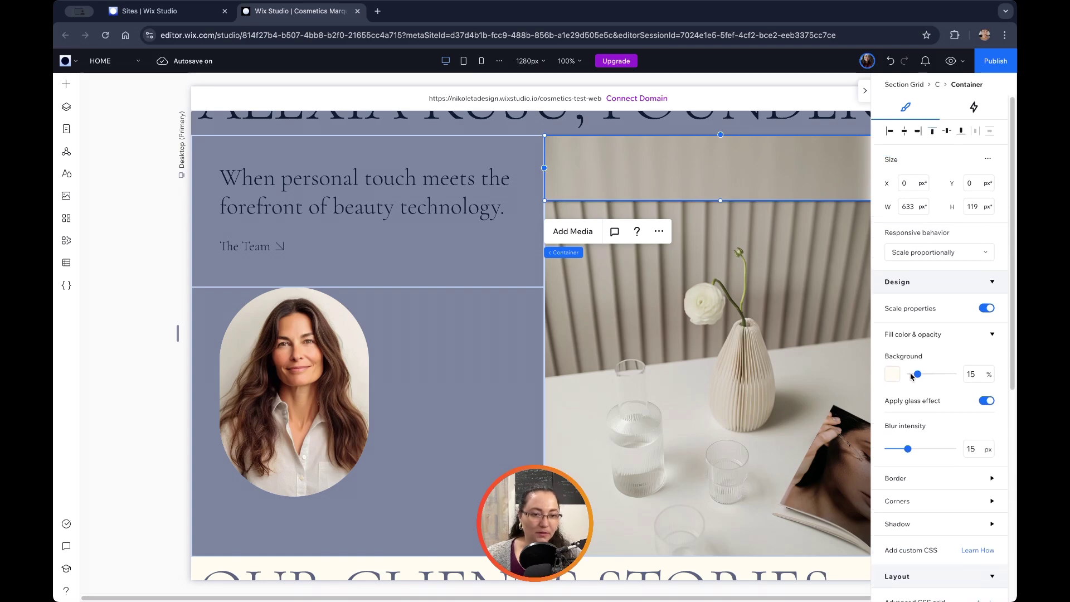
left_click(779, 253)
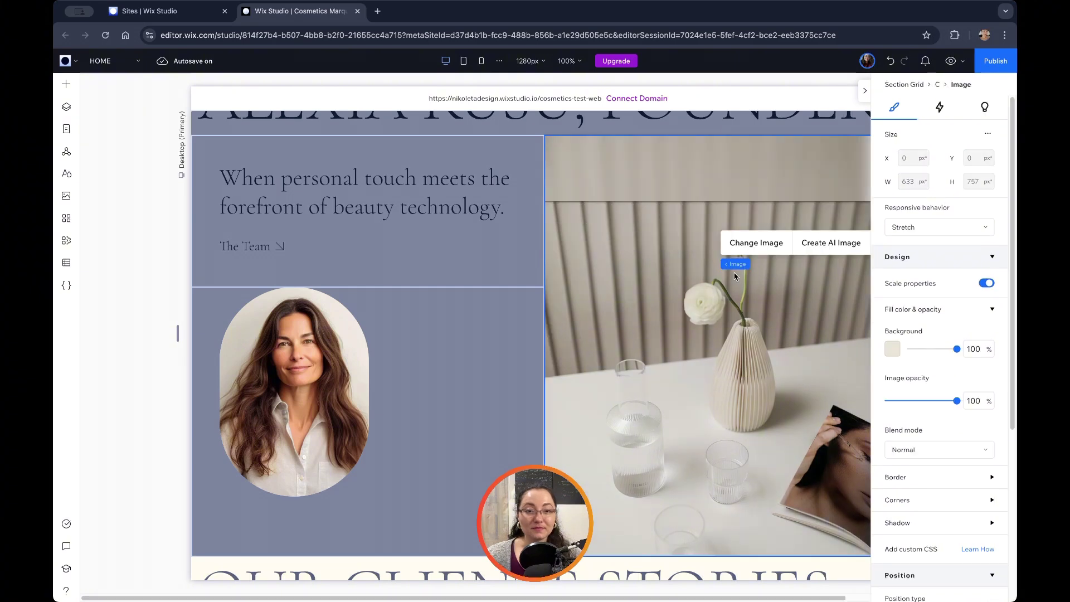
left_click(864, 92)
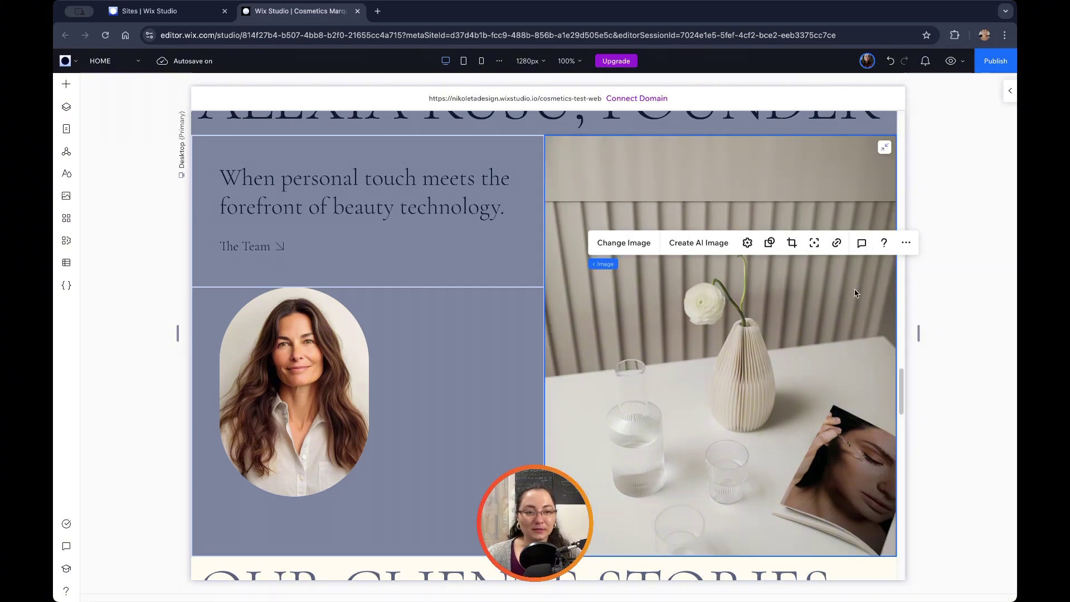
Copy the left cell's heading text and paste it onto the vase photo.
left_click(409, 195)
left_click(409, 194)
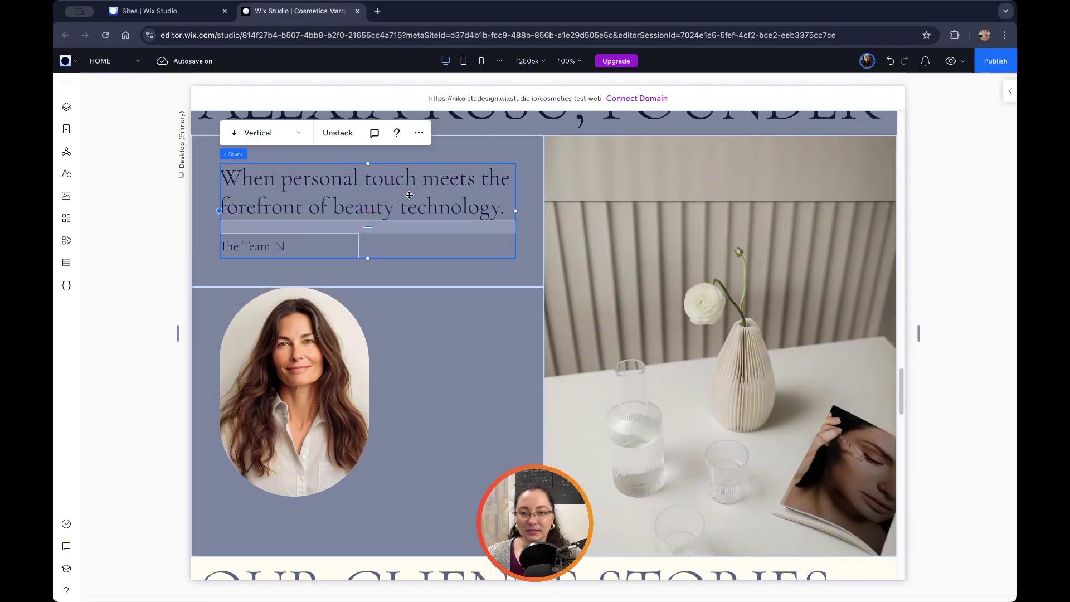
left_click(409, 194)
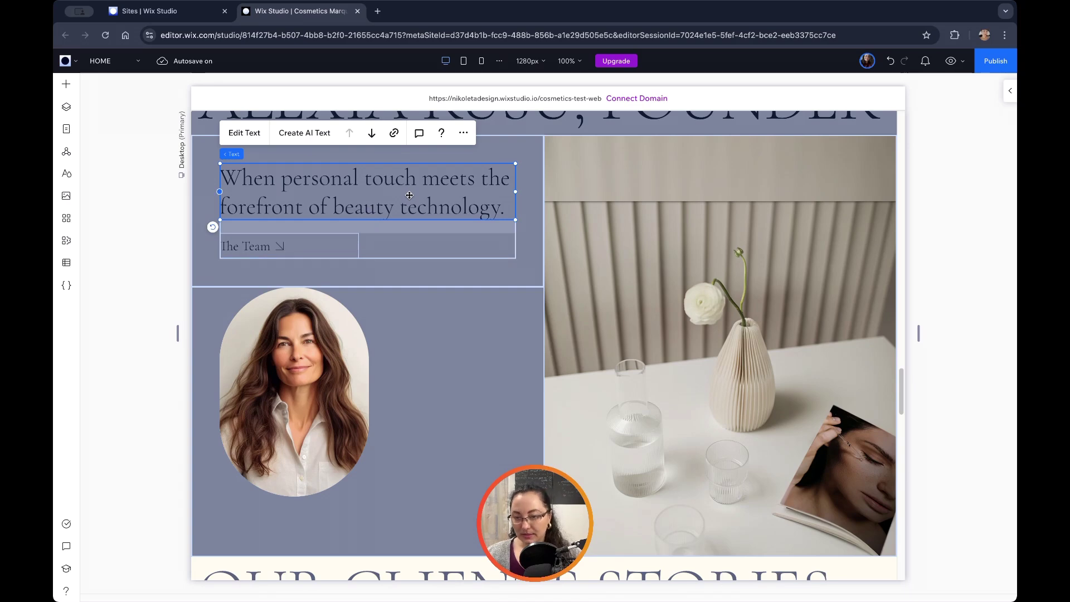
key("ctrl+c")
left_click(650, 178)
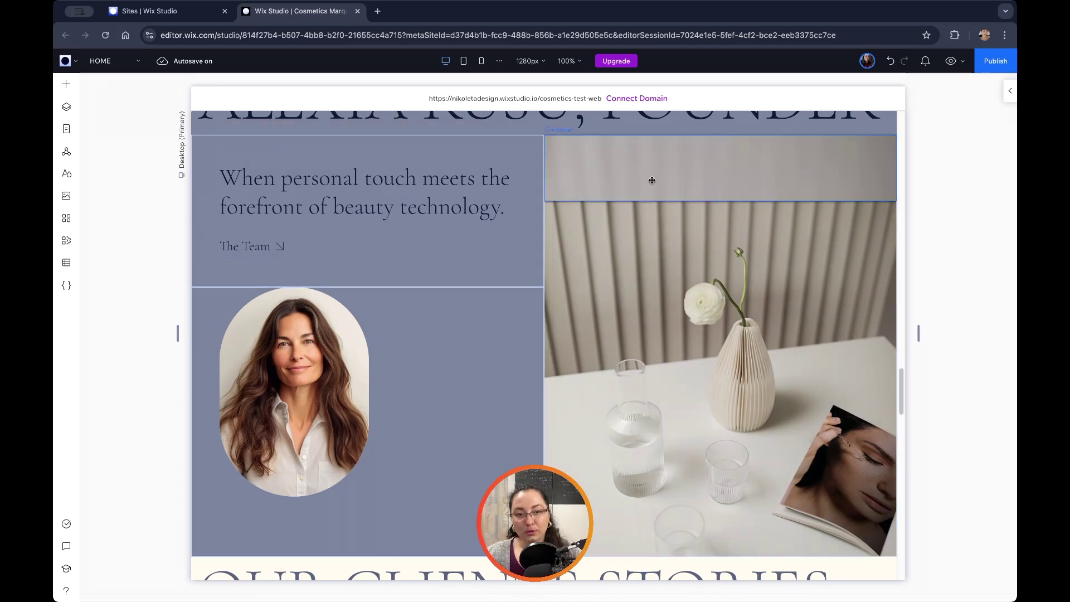
key("ctrl+v")
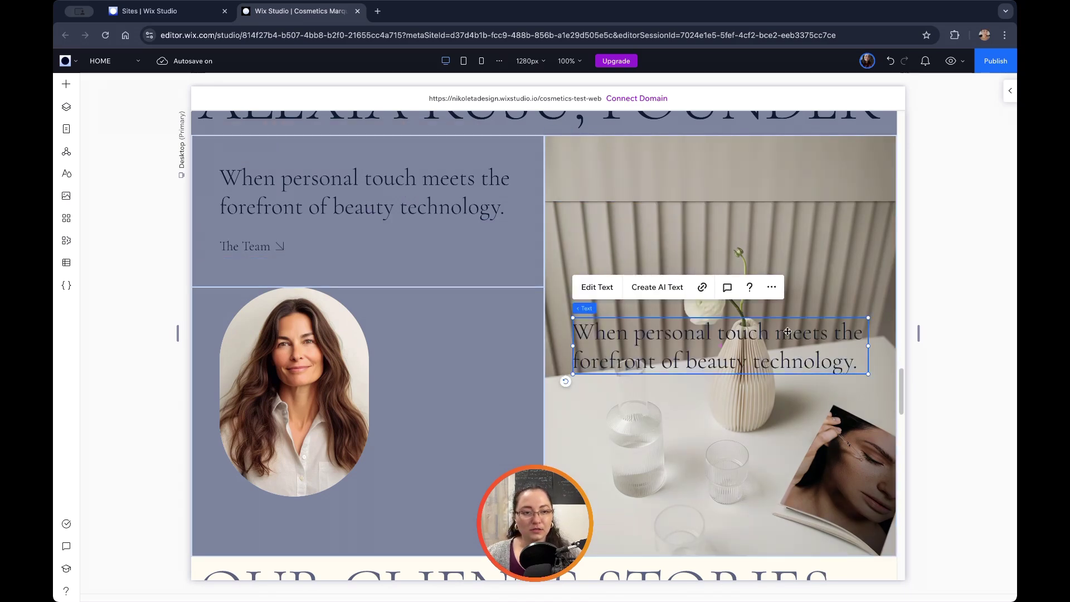
Set the pasted heading to 32 px and centre it in the frosted band.
left_click(1009, 90)
left_click(974, 401)
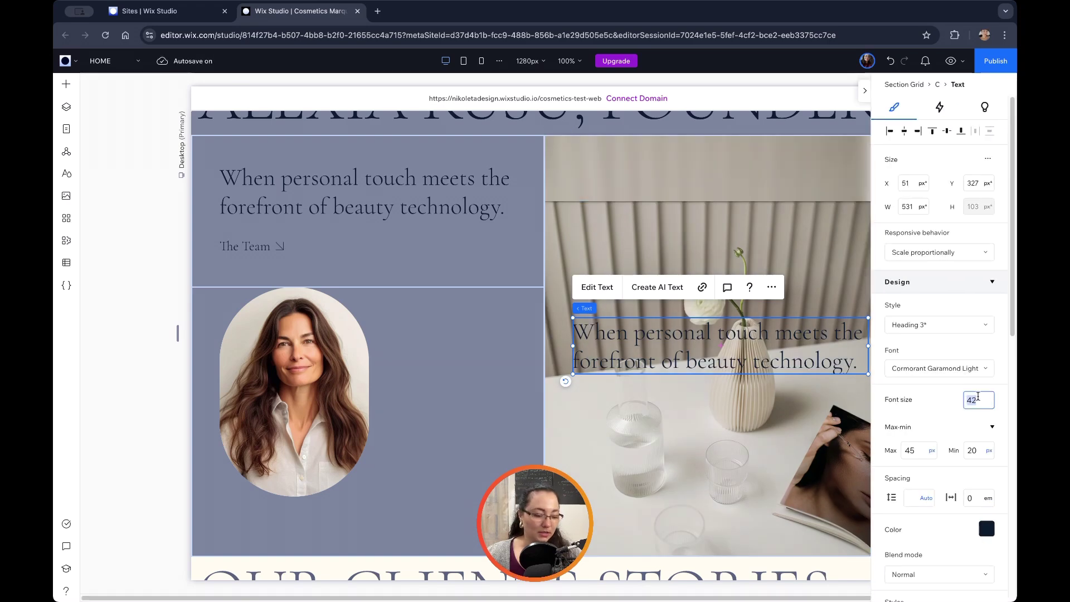
type("32")
key("Return")
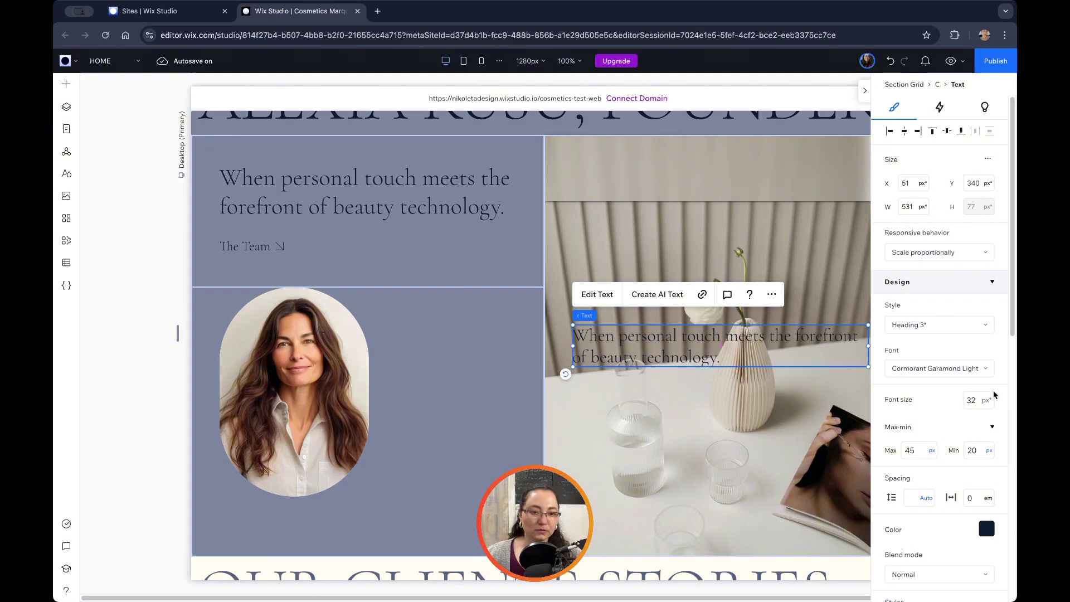
left_click_drag(778, 346, 742, 173)
left_click(748, 173)
left_click(819, 352)
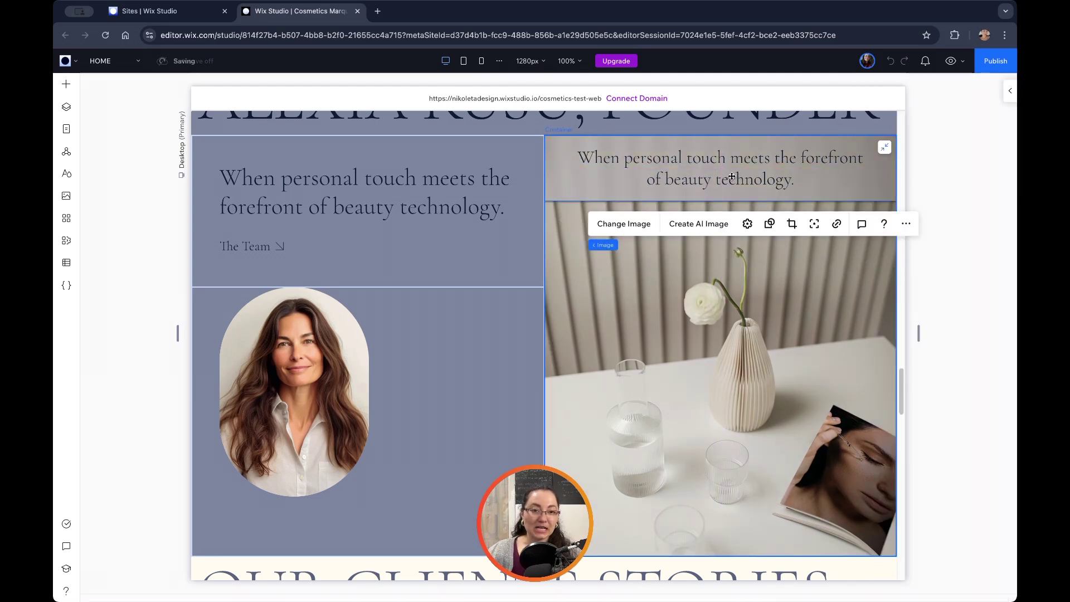
Change the band's heading text colour to the cream theme swatch.
left_click(820, 352)
left_click(808, 168)
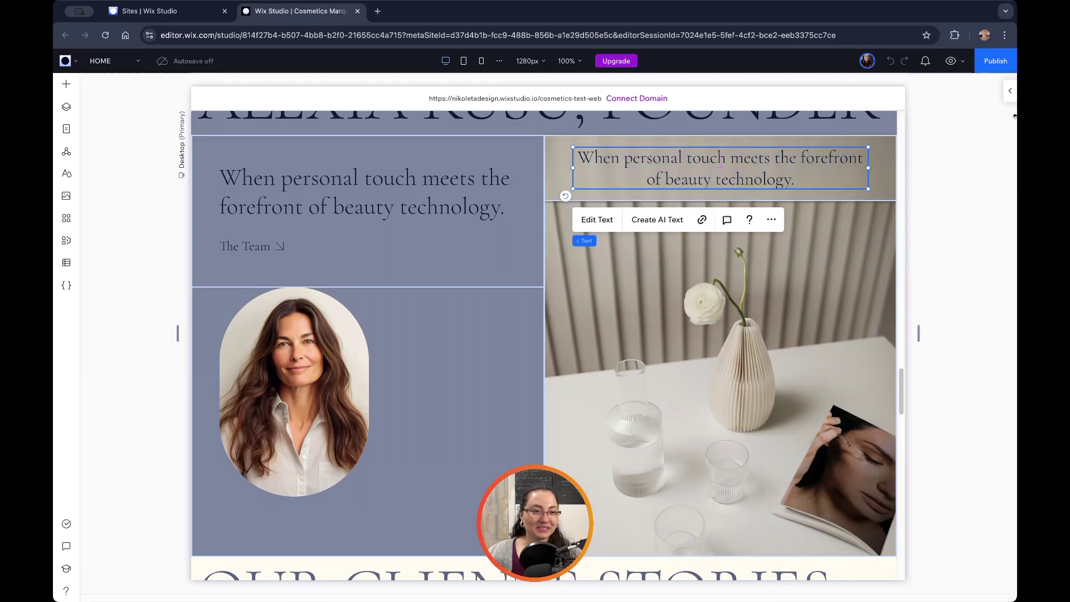
left_click(1007, 92)
scroll(924, 457, "down", 4)
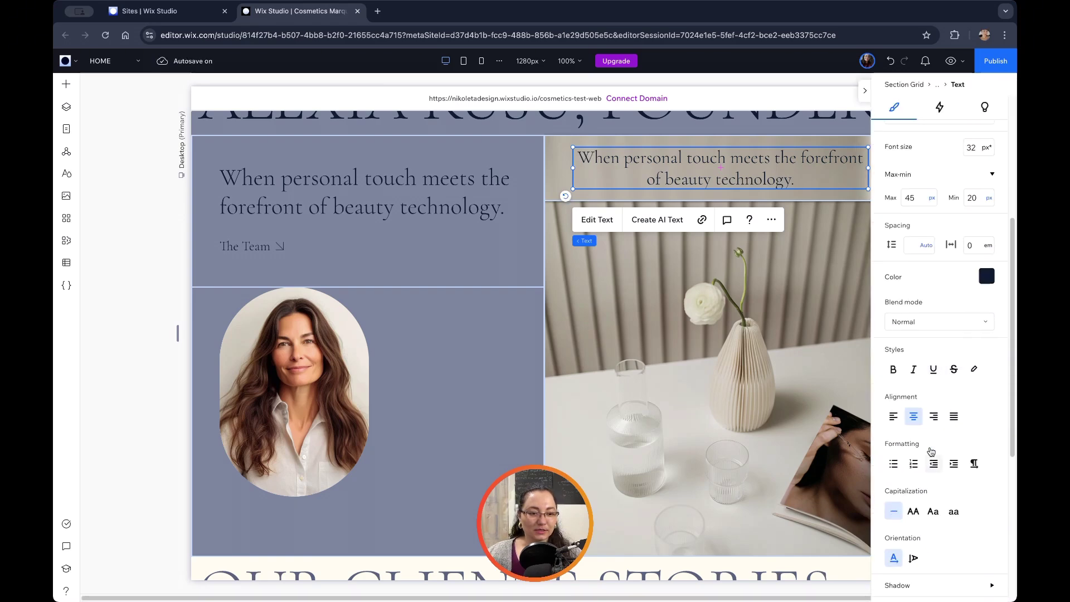
left_click(986, 330)
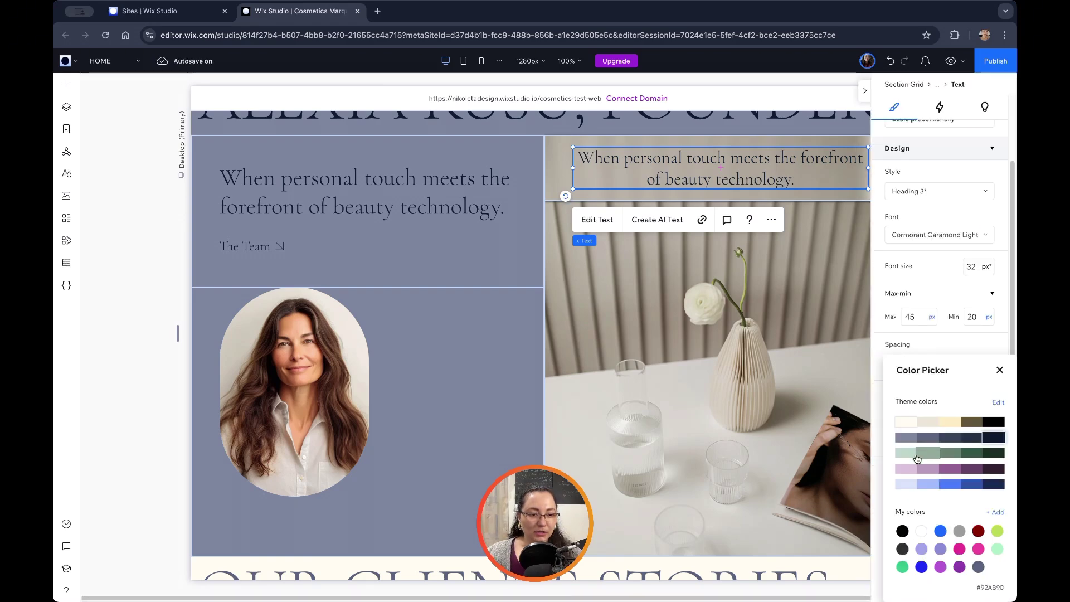
left_click(901, 425)
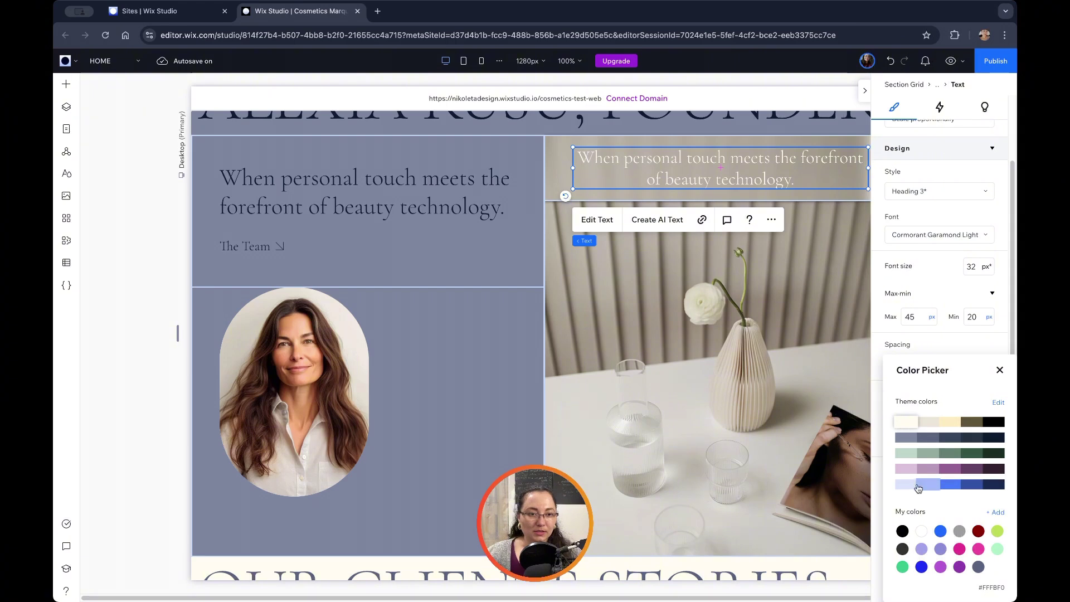
key("Escape")
Reword the heading to 'Enter your new, calm world.'.
left_click(799, 226)
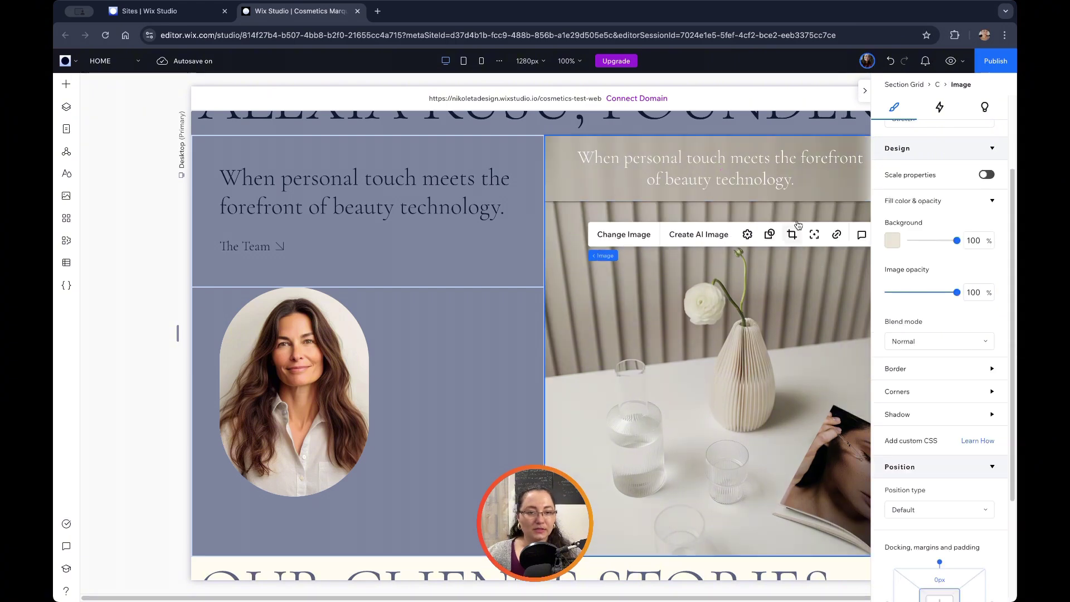
left_click(755, 163)
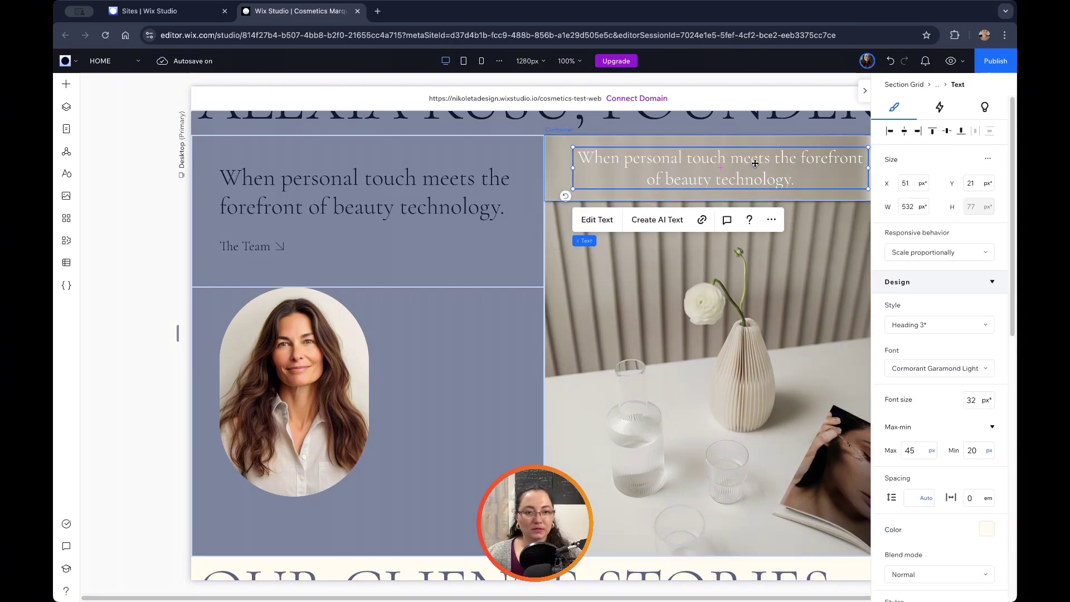
left_click(602, 219)
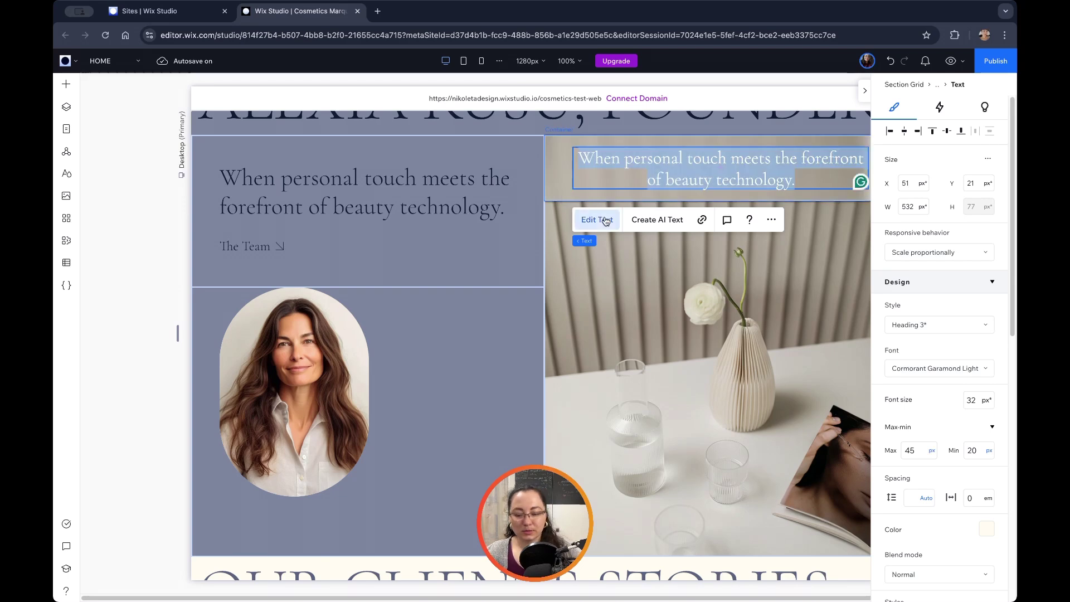
type("Enter your n")
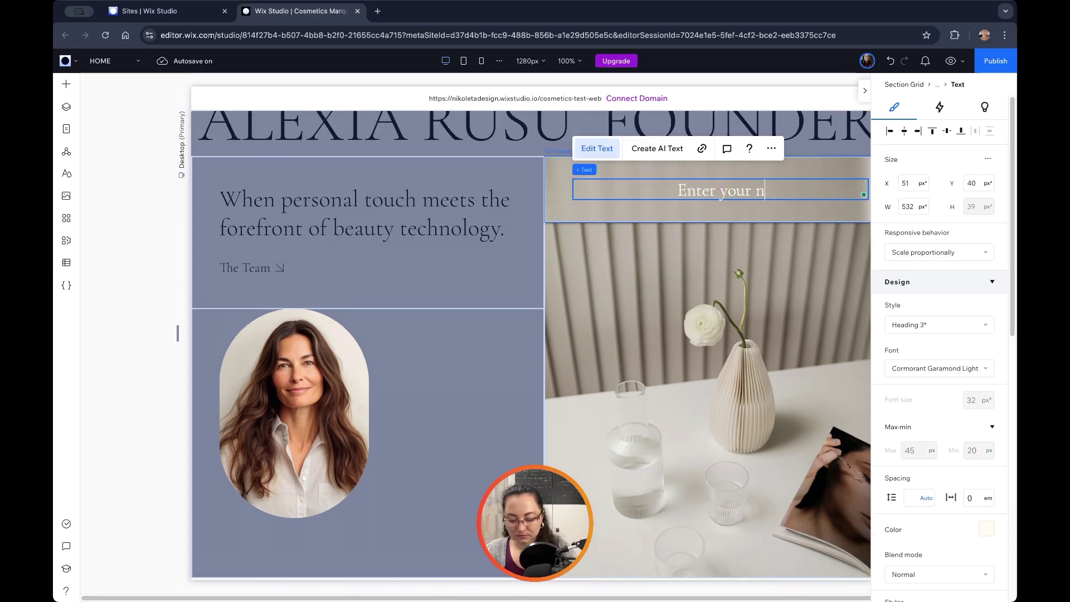
type("ew, calm world.")
key("Escape")
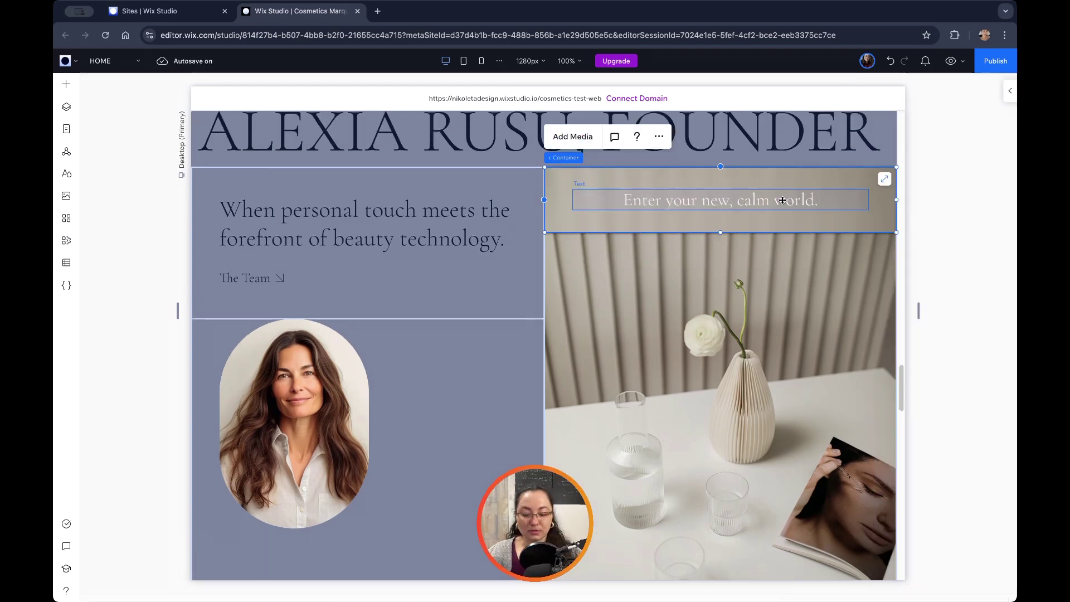
Delete the heading text and drag the glass container over the portrait cell.
left_click(782, 200)
key("Delete")
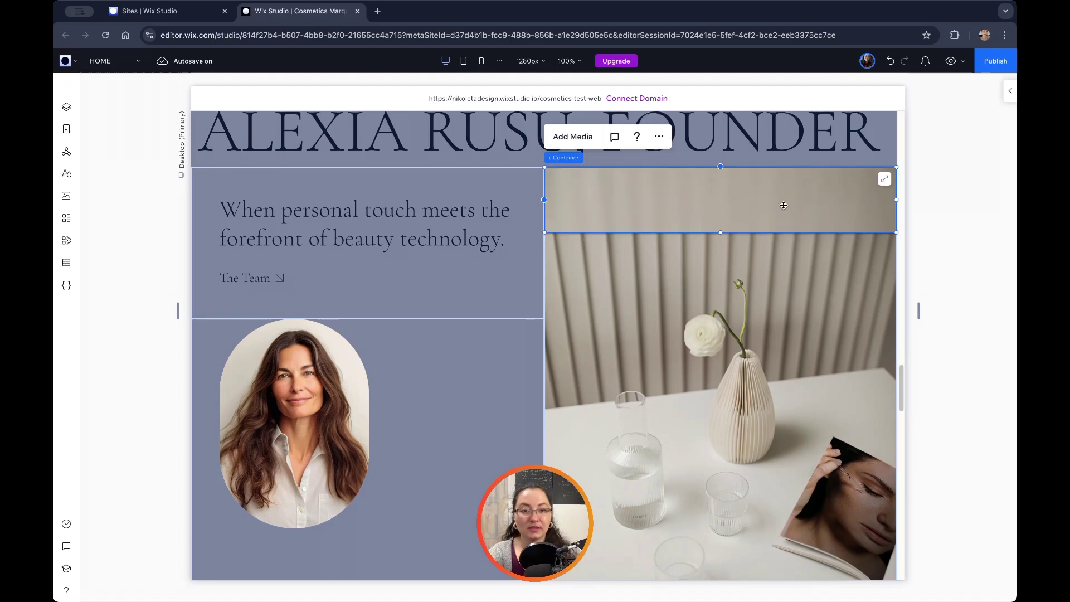
left_click_drag(784, 205, 398, 385)
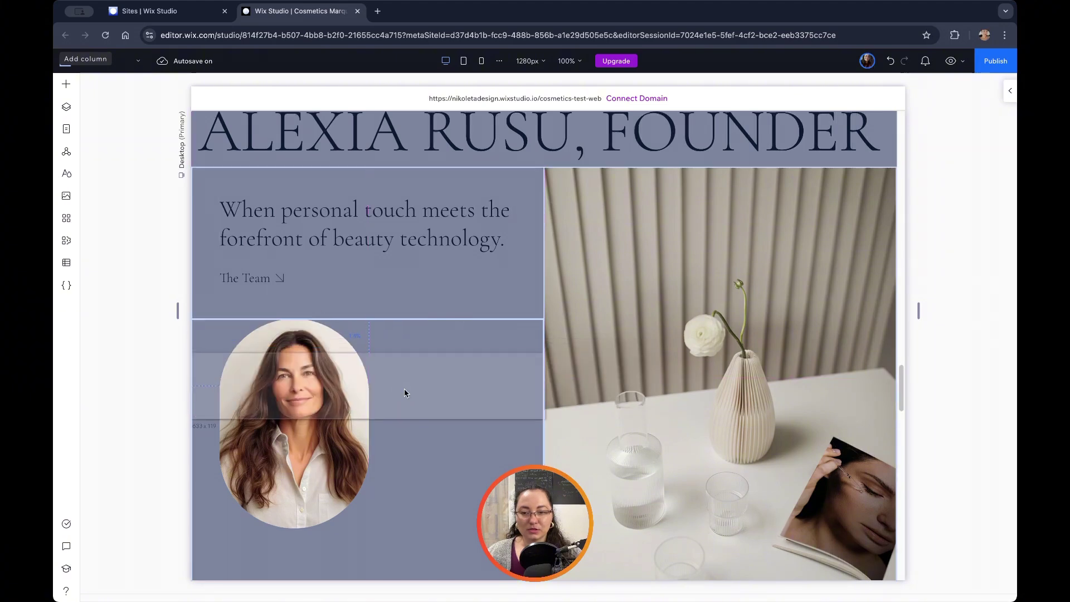
In Design, set the portrait's glass container to 40% background opacity and 17 px blur.
left_click(404, 393)
left_click(1009, 91)
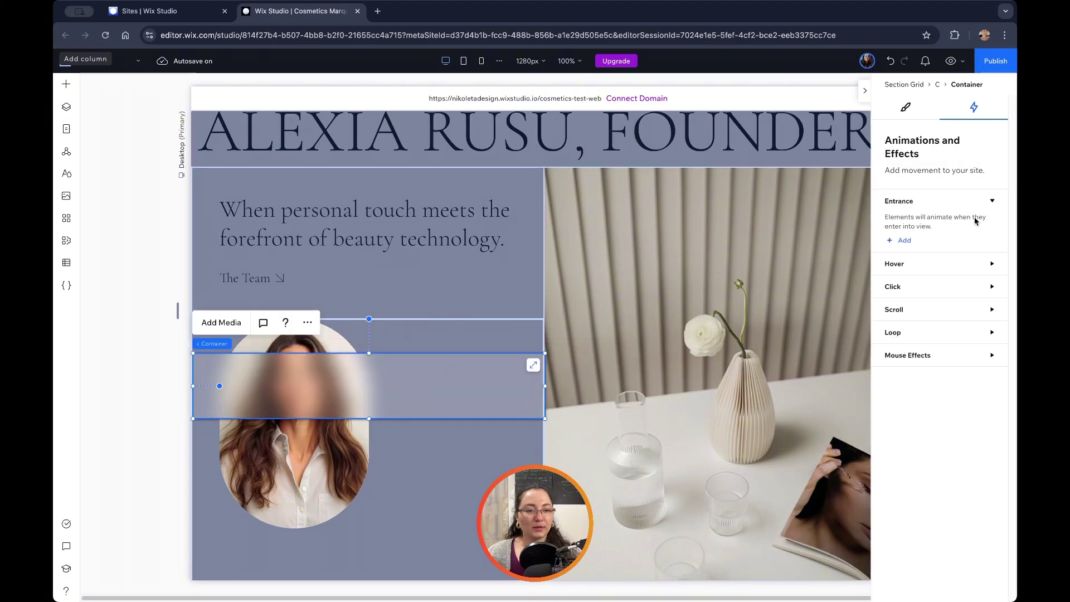
left_click(905, 107)
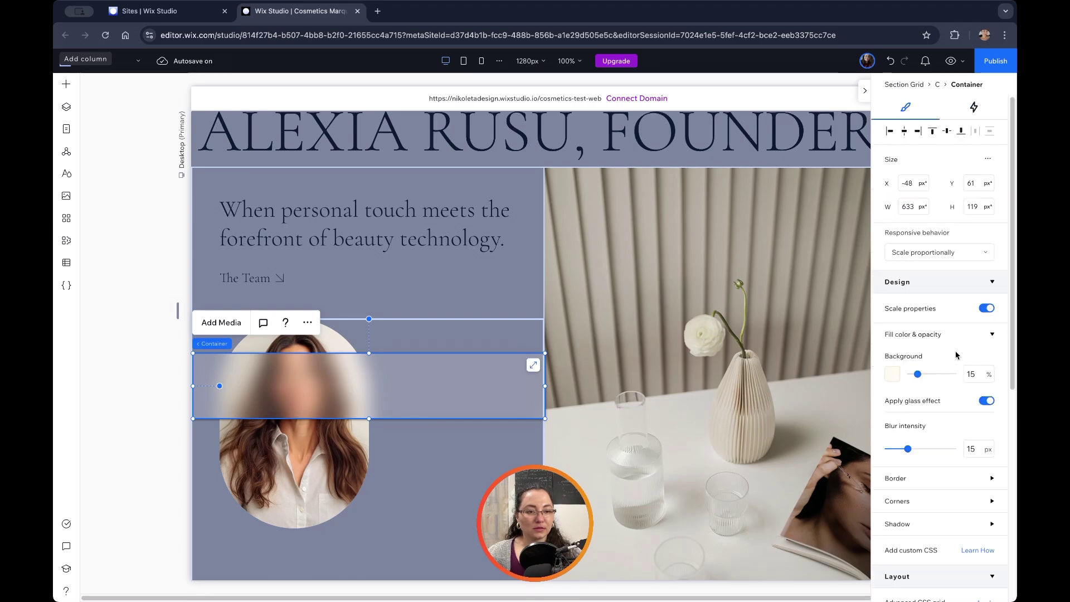
left_click_drag(920, 380, 937, 379)
left_click_drag(951, 377, 930, 379)
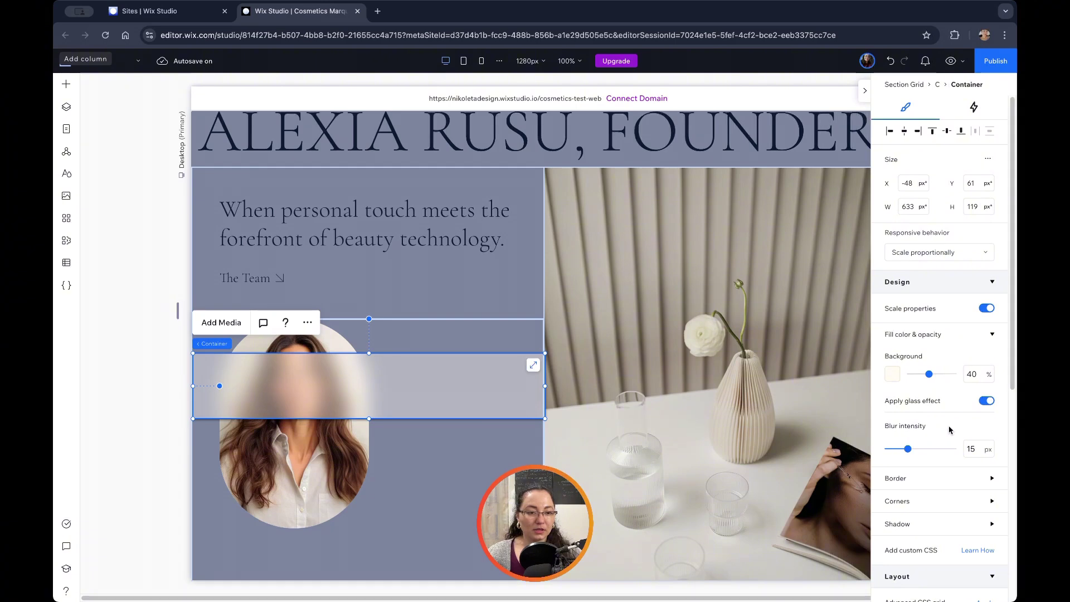
left_click_drag(911, 449, 893, 453)
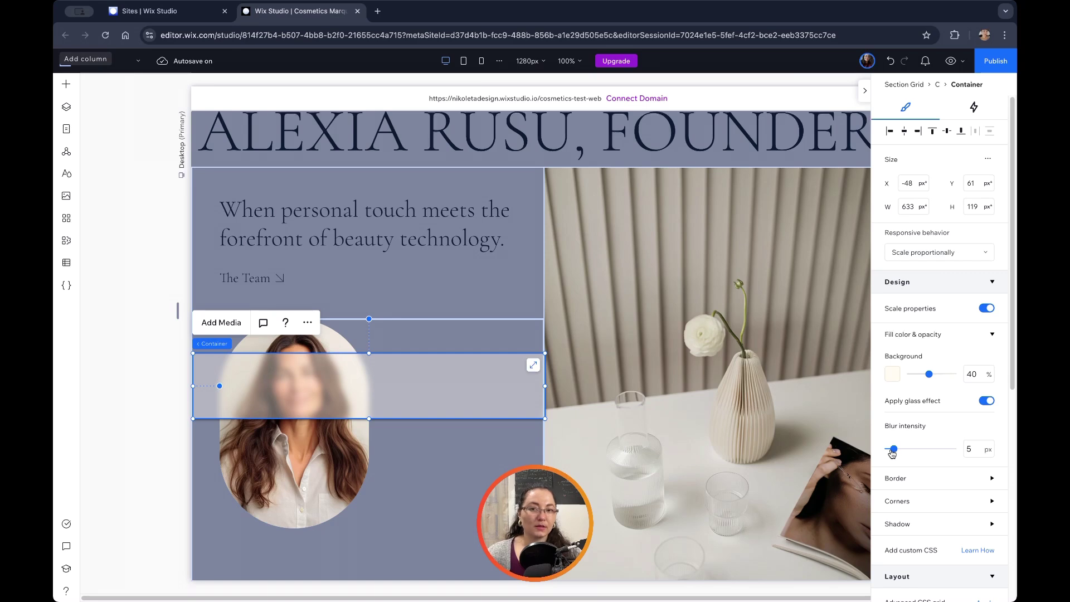
left_click_drag(892, 452, 909, 453)
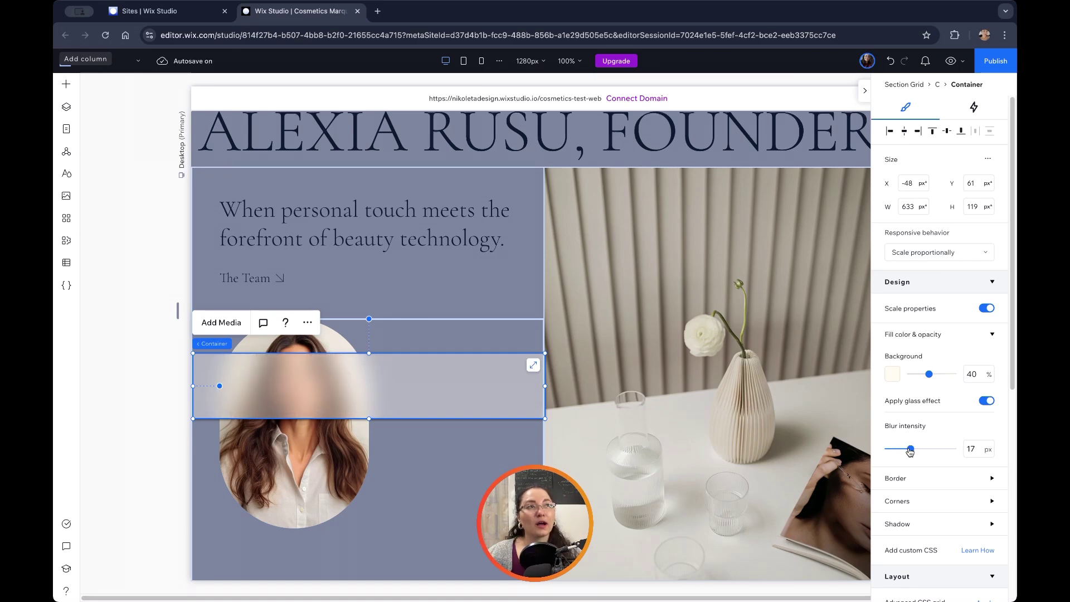